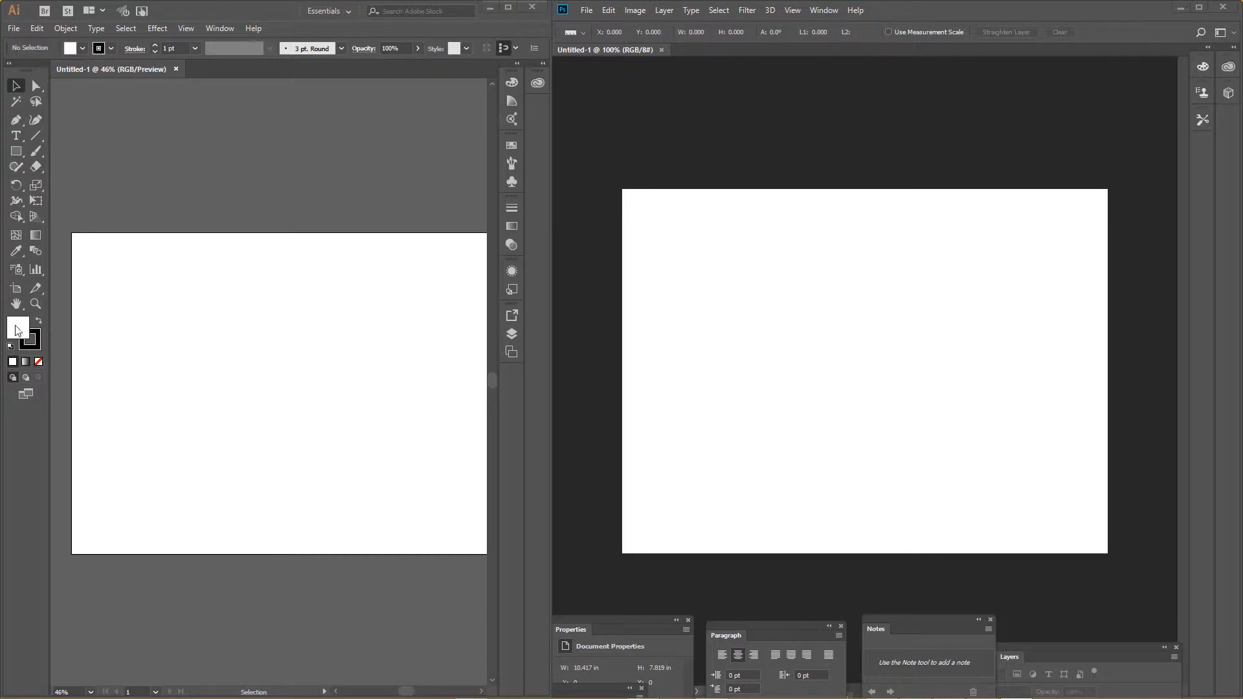
Draw a rectangle about 7.1 by 4.6 in with no fill and a black 1 pt stroke on the Illustrator artboard.
click(40, 362)
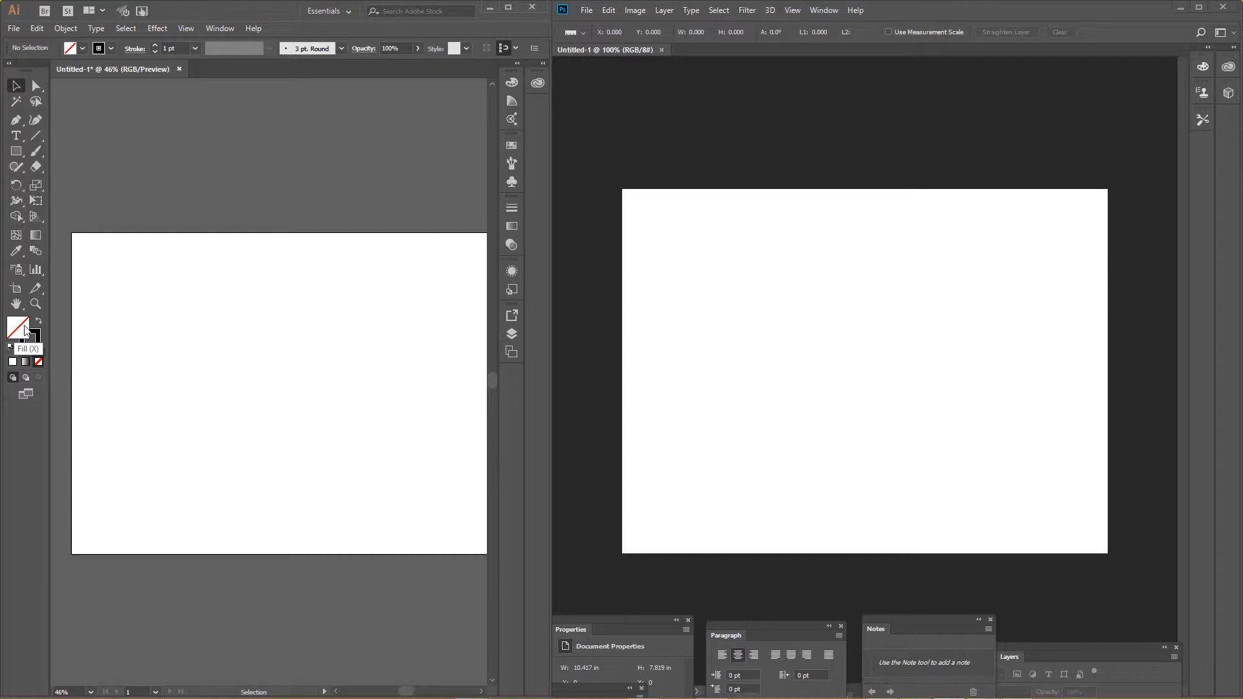
click(16, 150)
drag(109, 316, 262, 411)
click(16, 85)
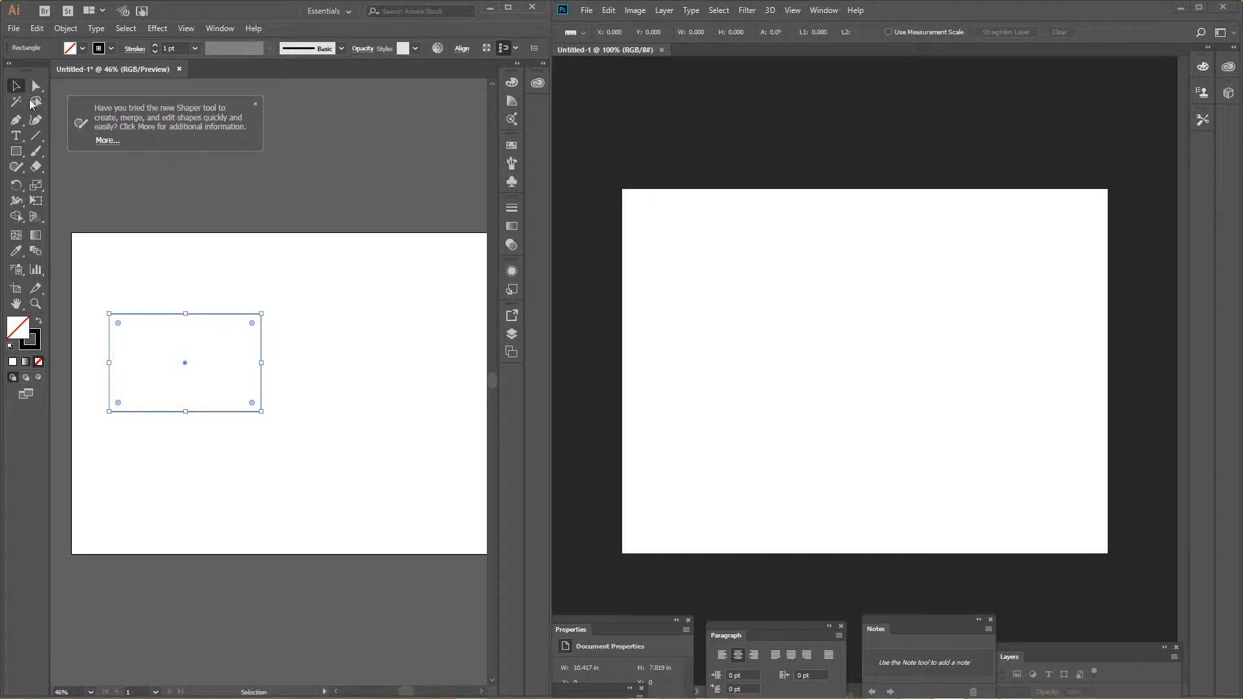
click(232, 283)
click(255, 104)
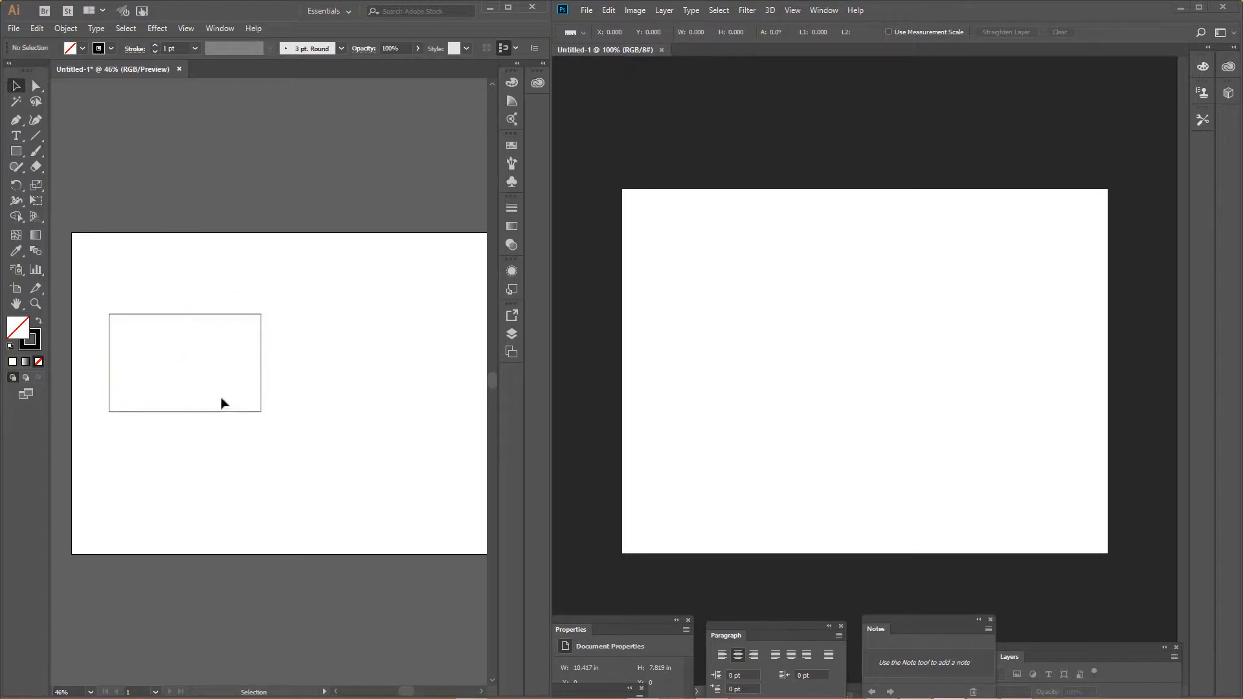
Bring the rectangle from Illustrator into the Photoshop document as a vector smart object and commit its placement.
drag(215, 412, 672, 366)
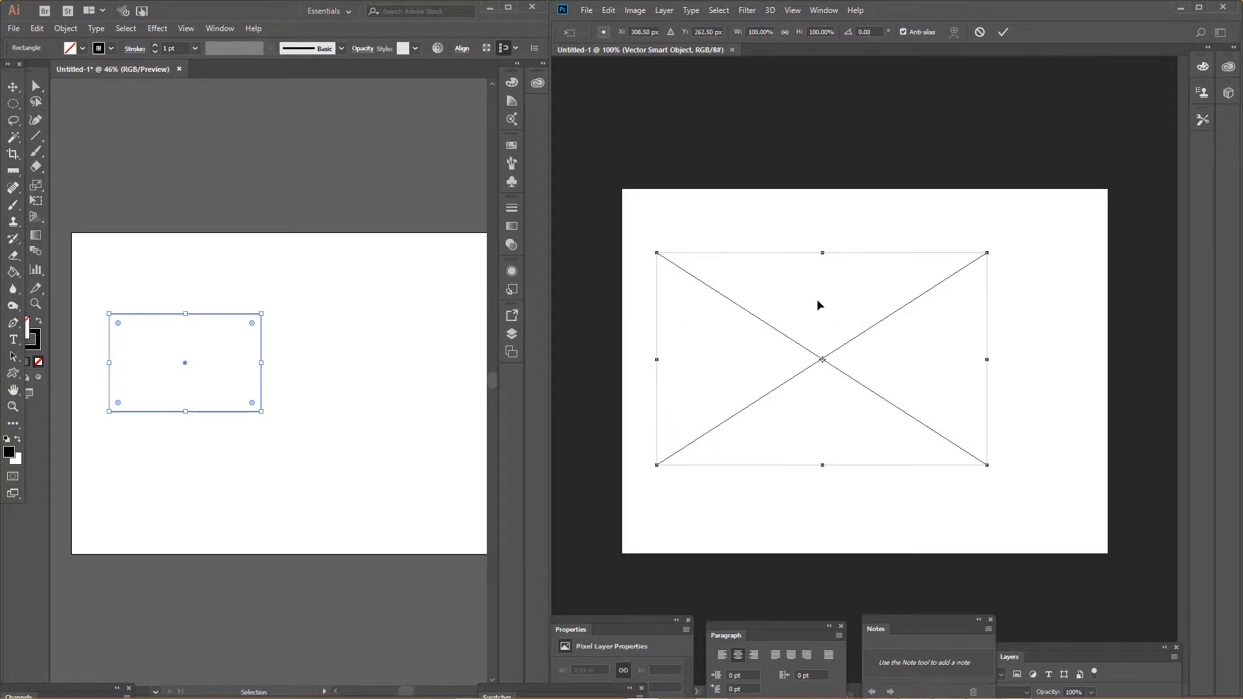
key(Return)
key(i)
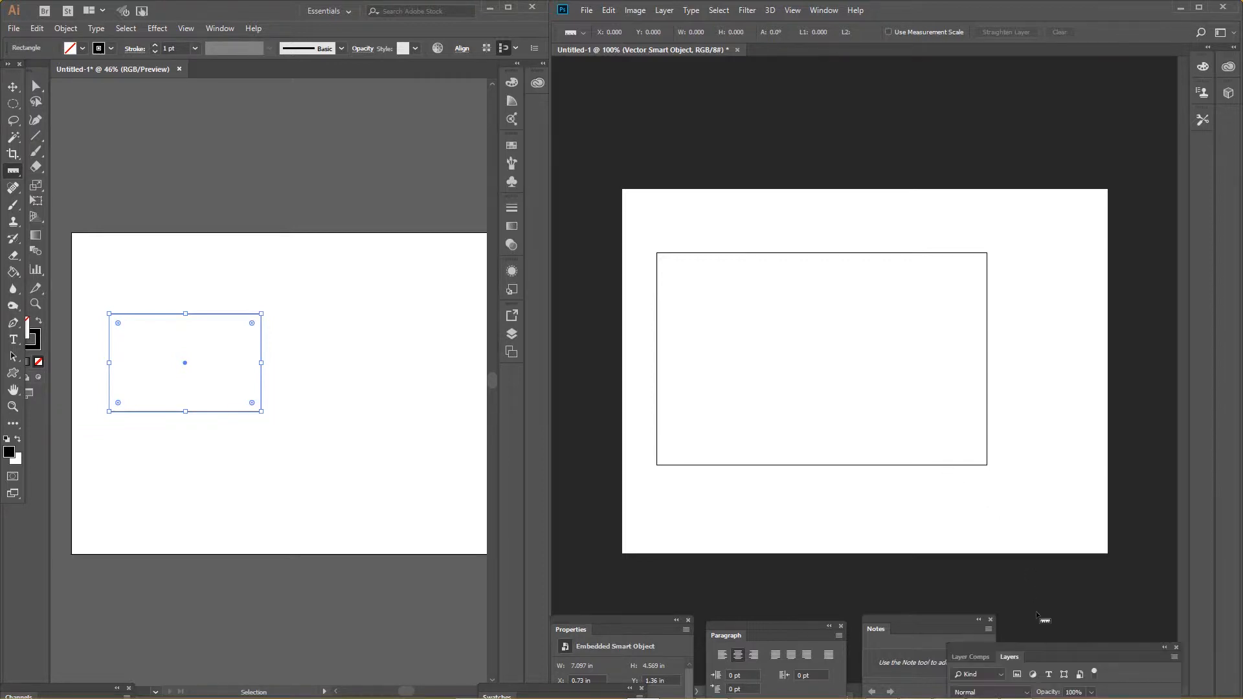
Open the Vector Smart Object's source in Illustrator, narrow the rectangle to about 2.8 in by its right edge, and save it.
drag(1003, 658, 984, 267)
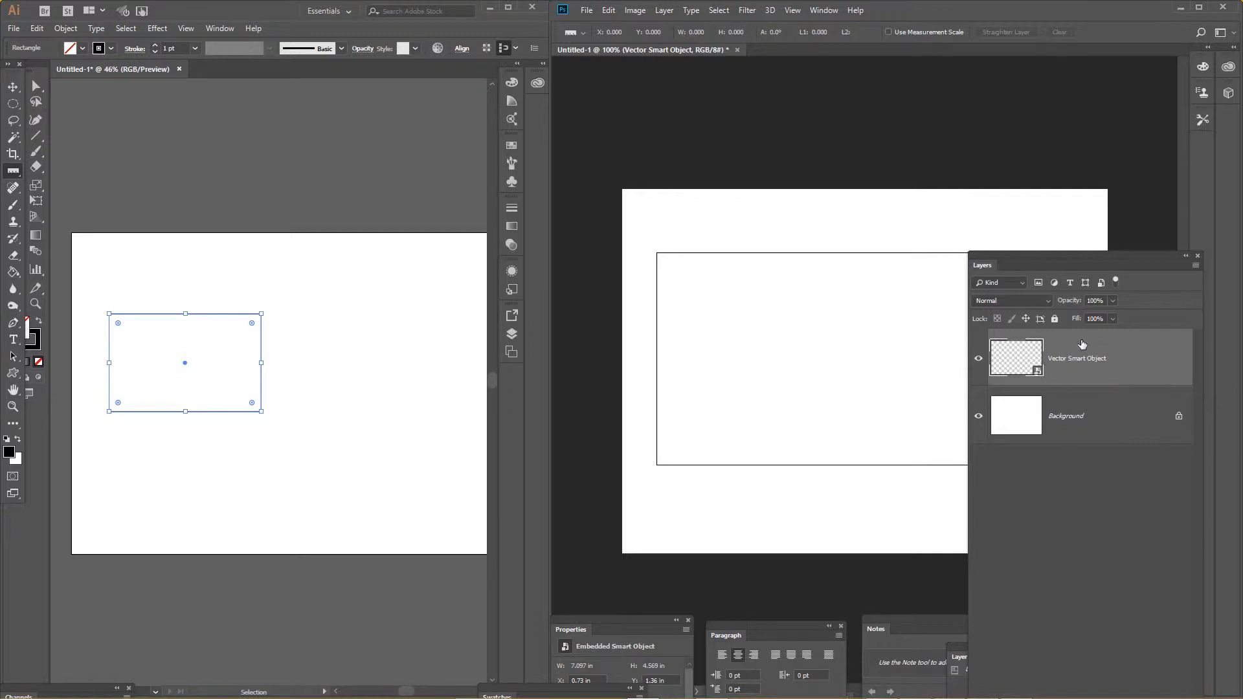
double_click(1033, 376)
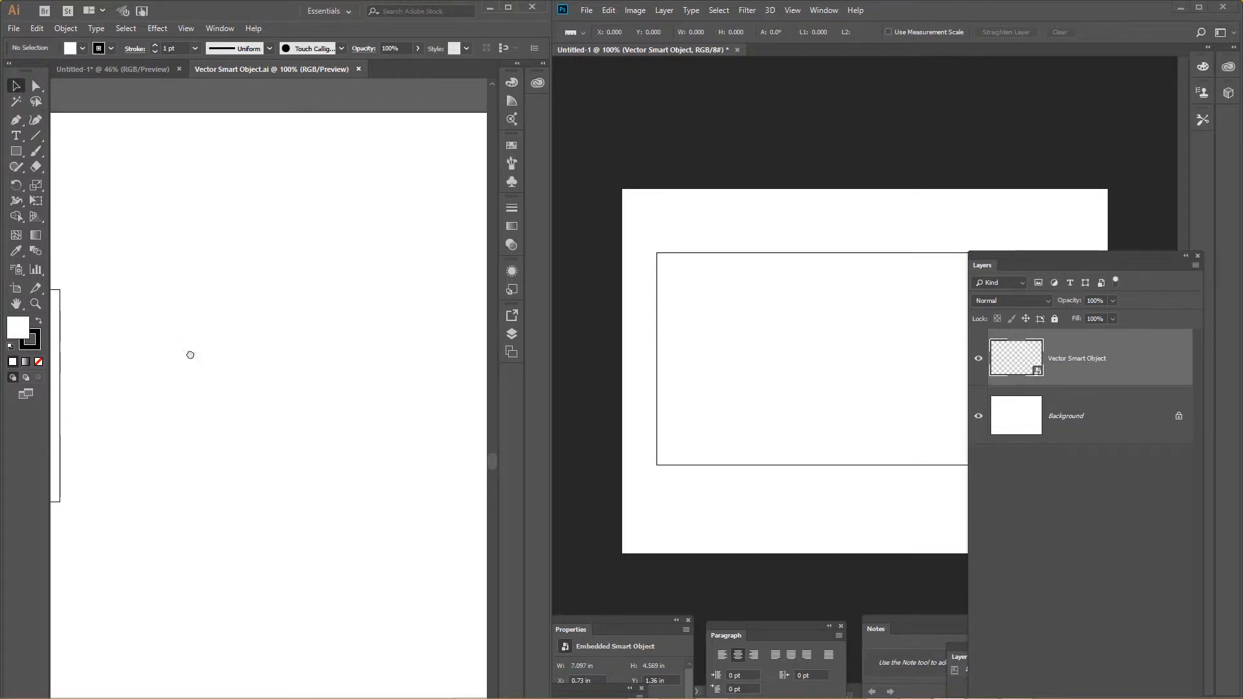
click(458, 258)
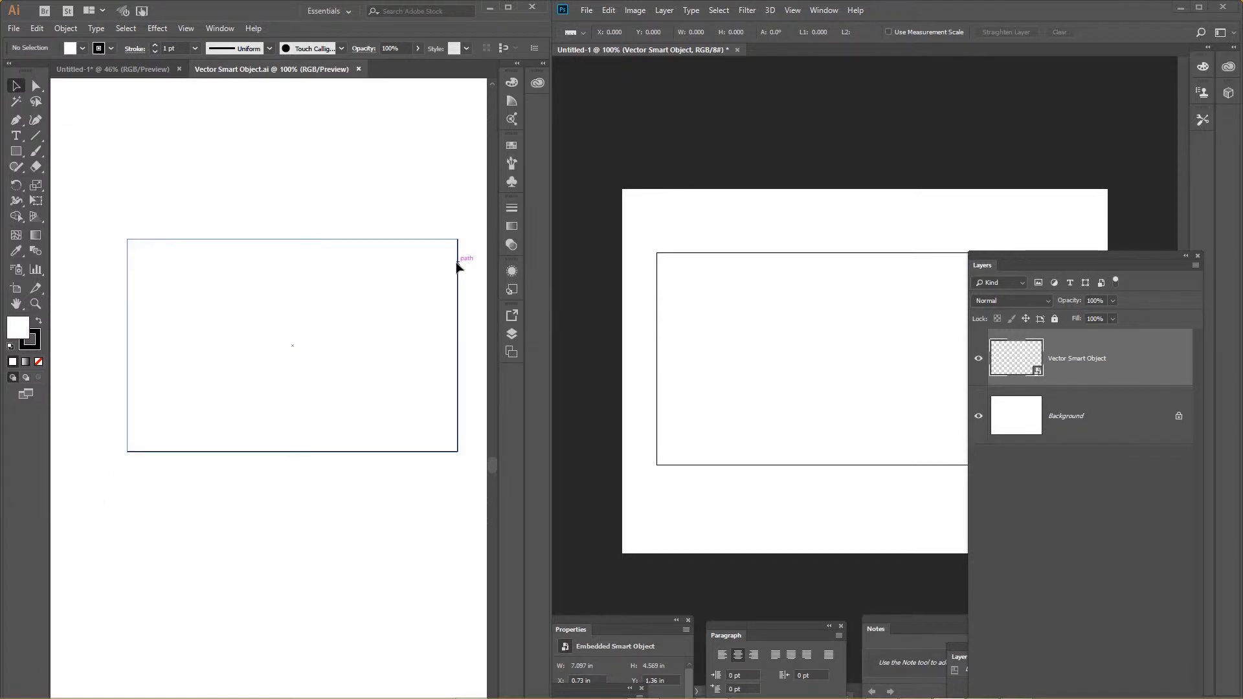
drag(461, 344, 256, 344)
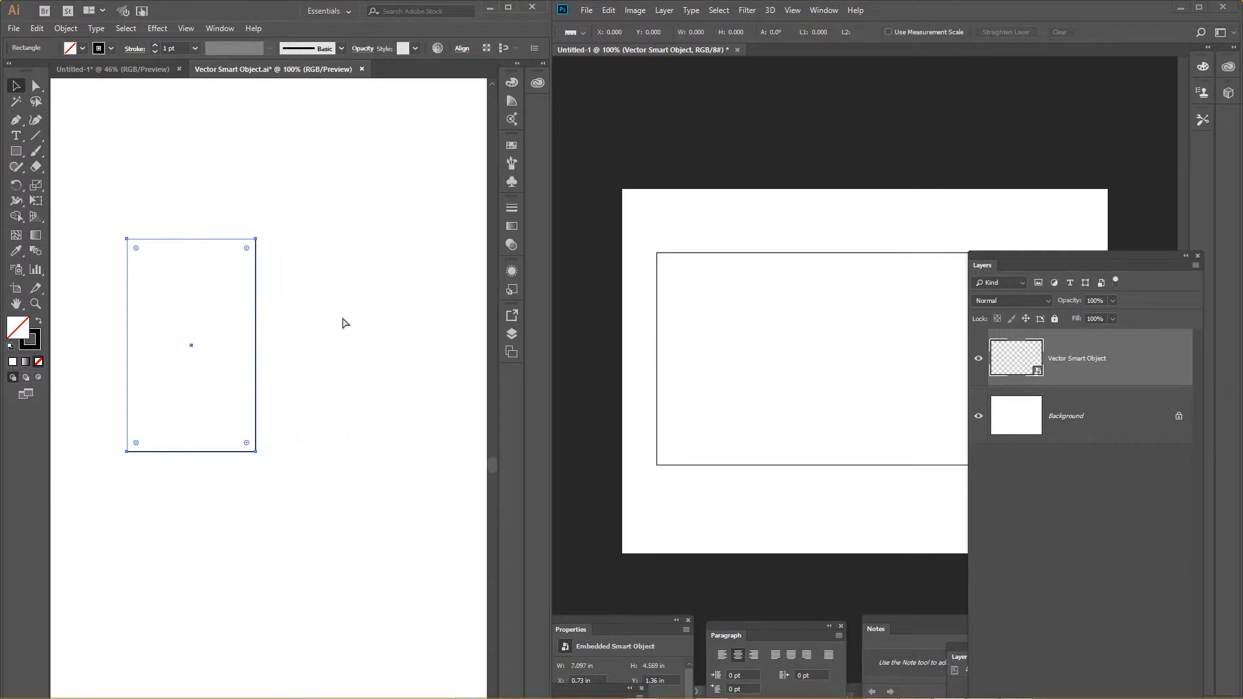
key(ctrl+s)
click(424, 240)
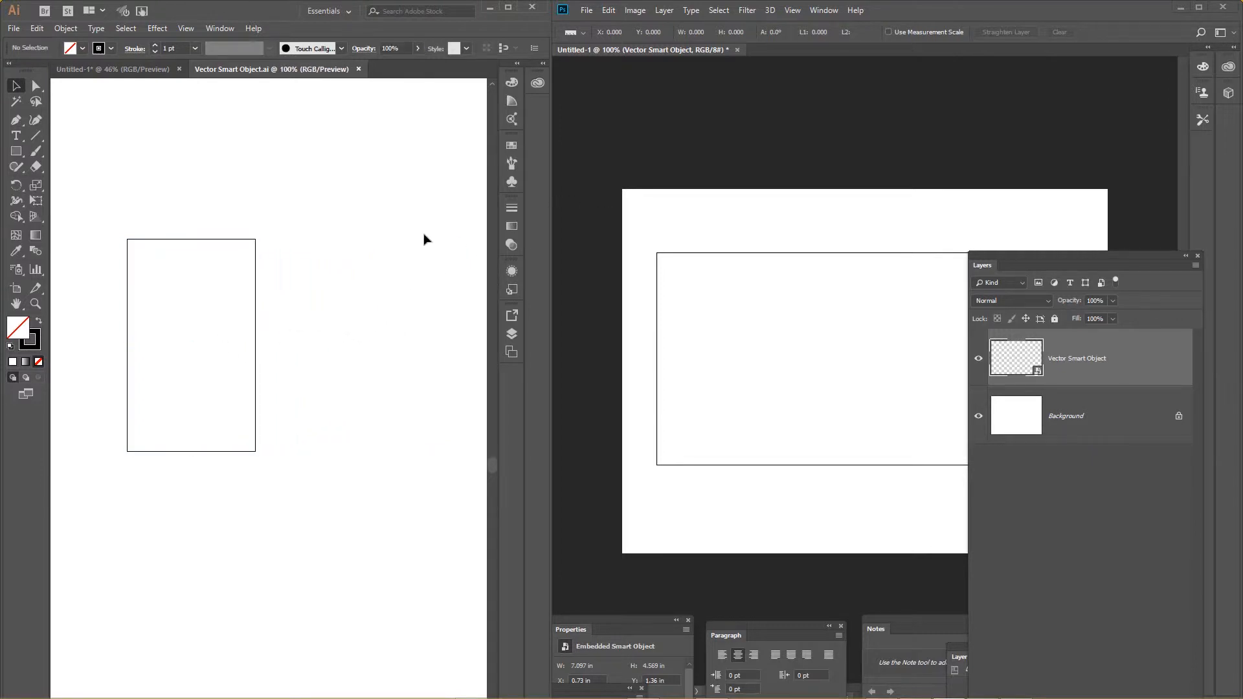
Switch to Photoshop and move the rectangle to about X 0.48 in, Y 1 in, near the canvas's left edge.
click(689, 216)
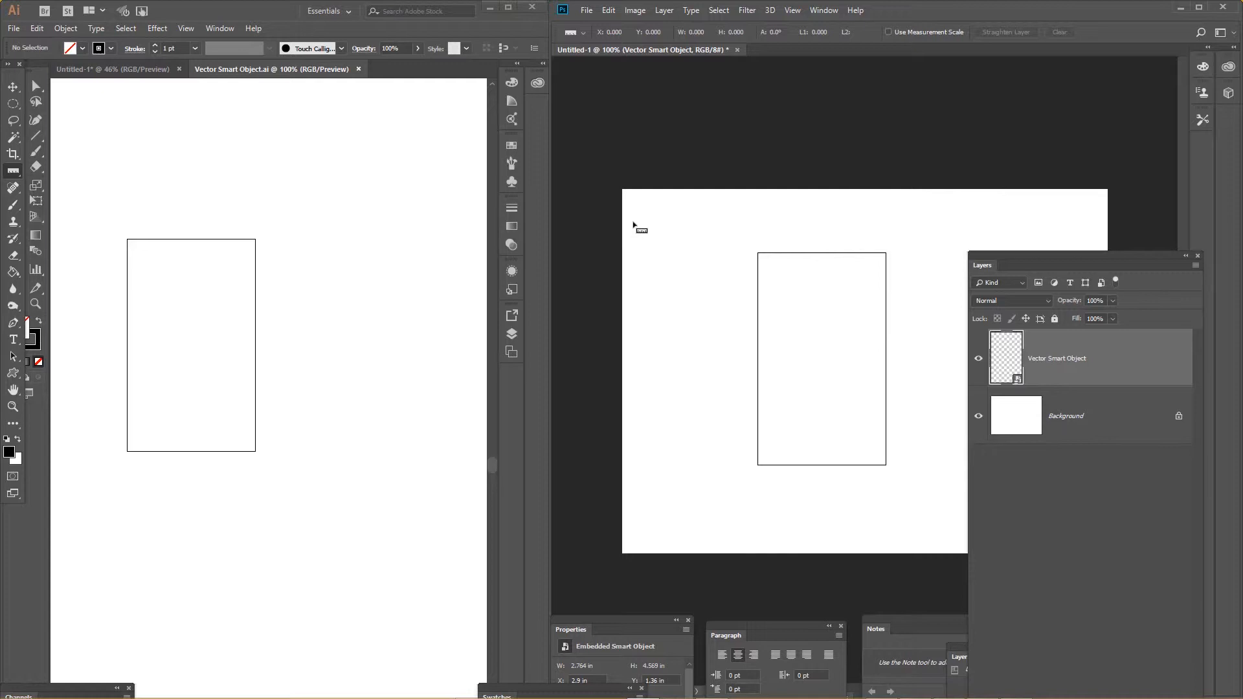
drag(634, 222, 637, 223)
key(v)
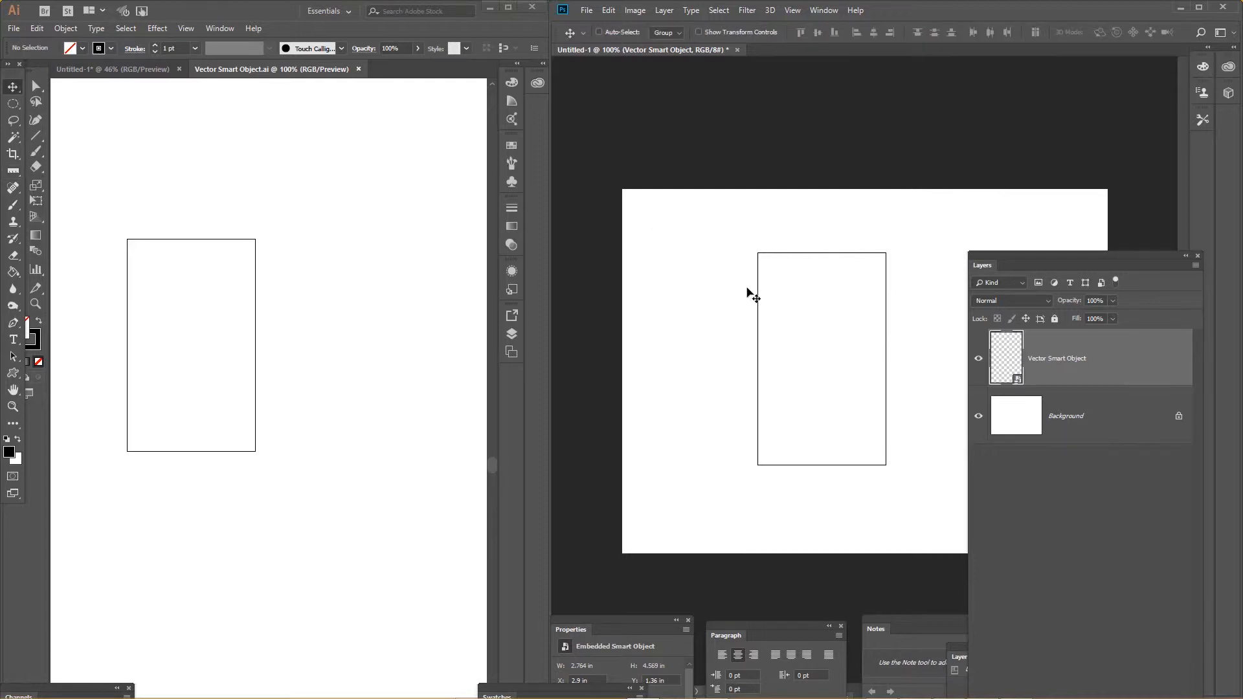
drag(760, 297, 647, 273)
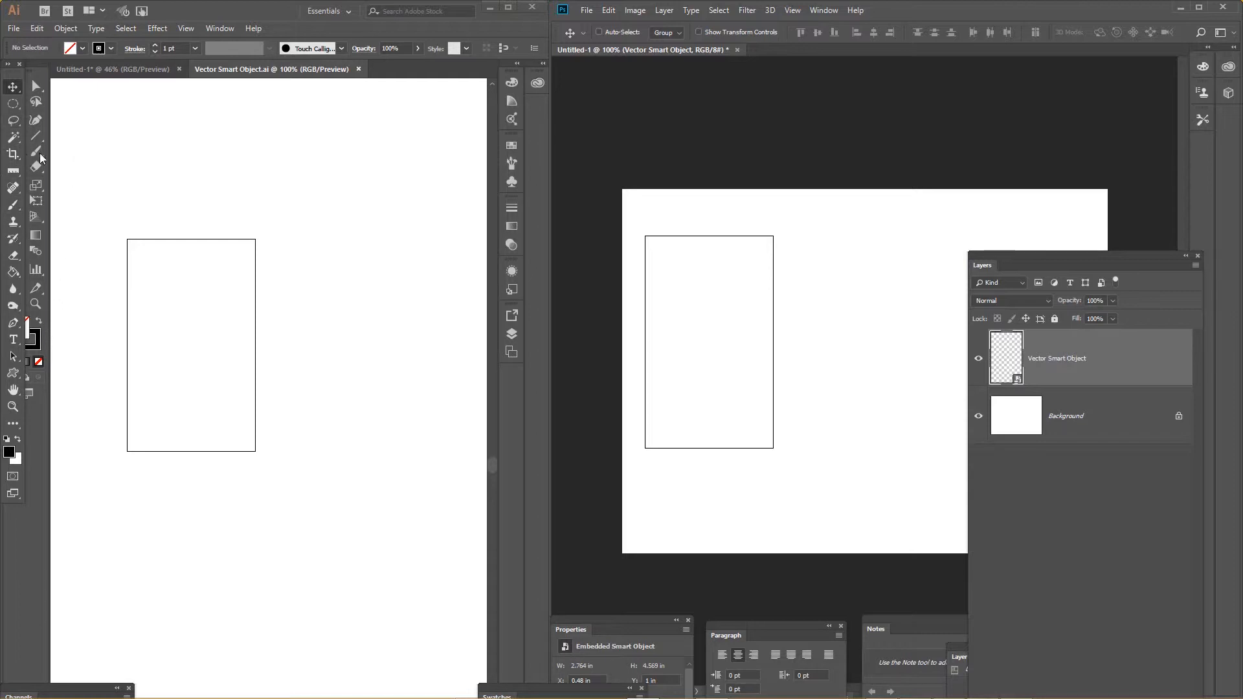
Switch to Illustrator and draw an unfilled circle about 2.6 in across, up and to the right of the rectangle.
click(94, 159)
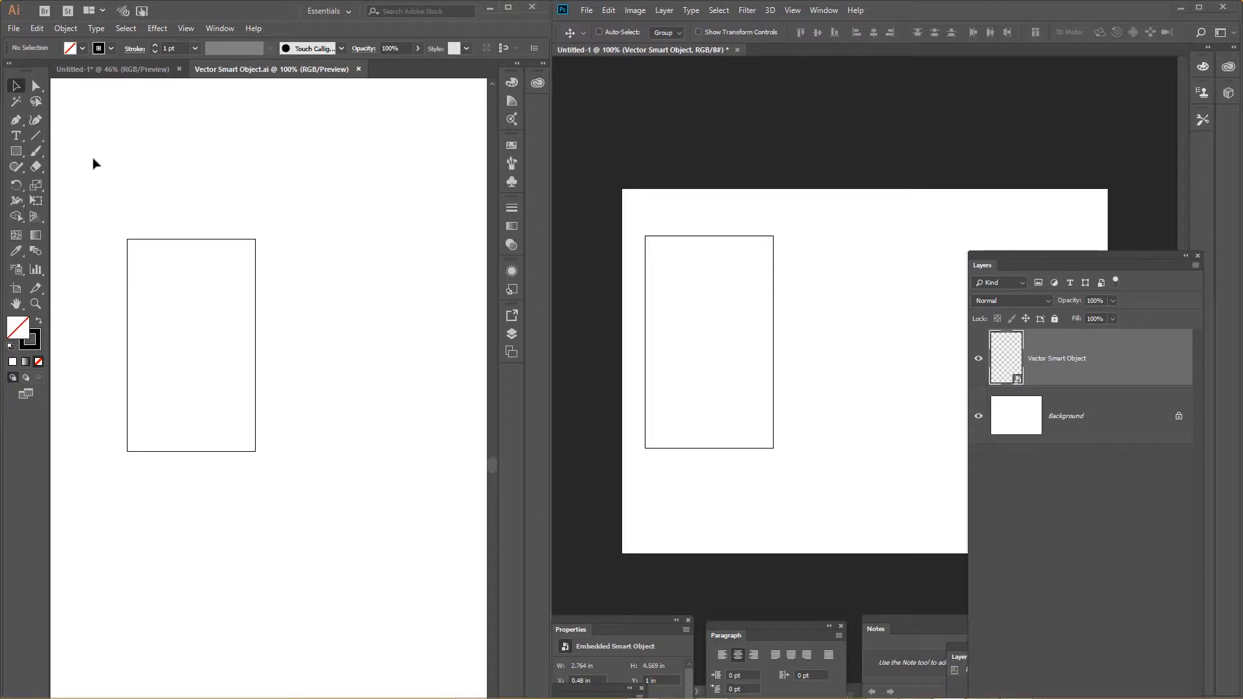
click(17, 152)
drag(17, 152, 64, 180)
drag(292, 169, 411, 289)
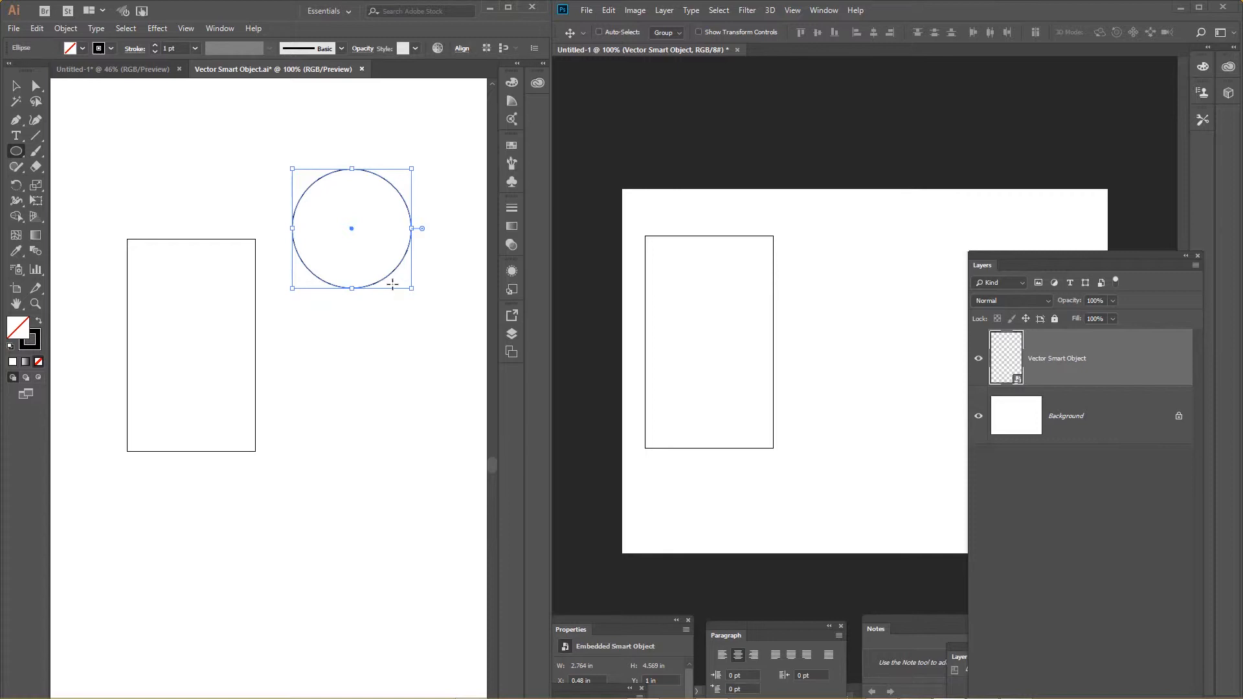
Paste the Illustrator circle into the Photoshop document as Pixels and commit its placement.
click(876, 260)
key(ctrl)
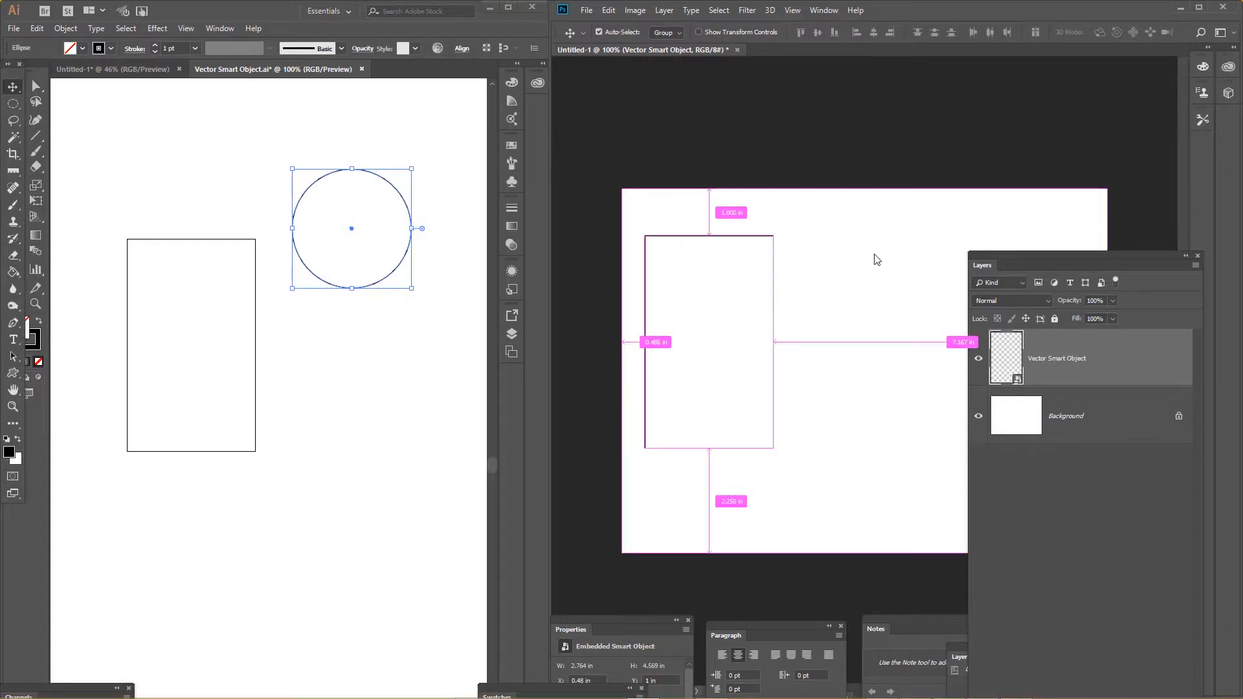
key(ctrl+v)
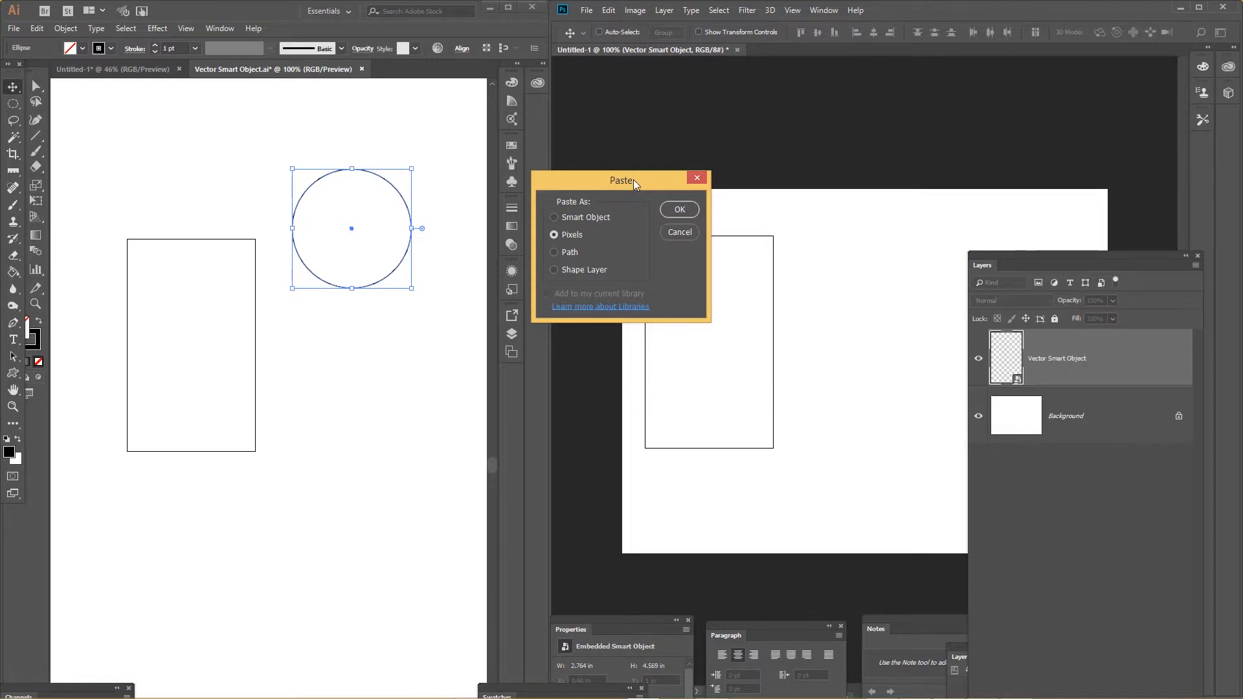
drag(633, 180, 732, 219)
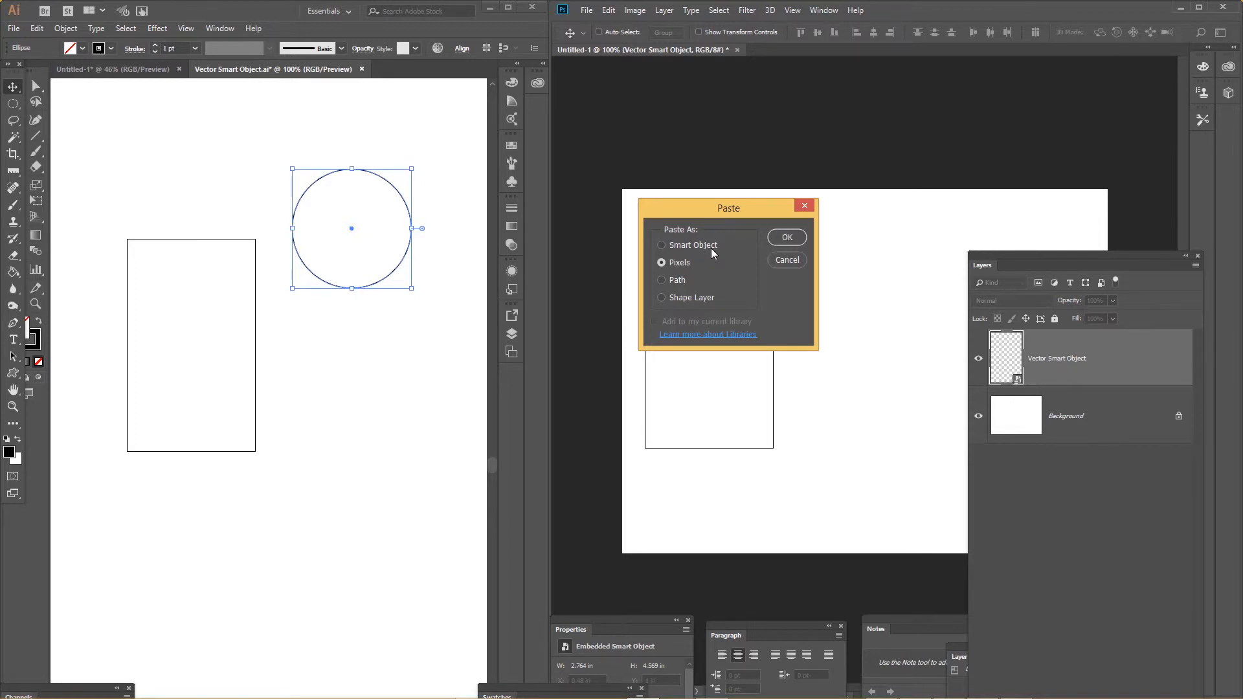
click(787, 239)
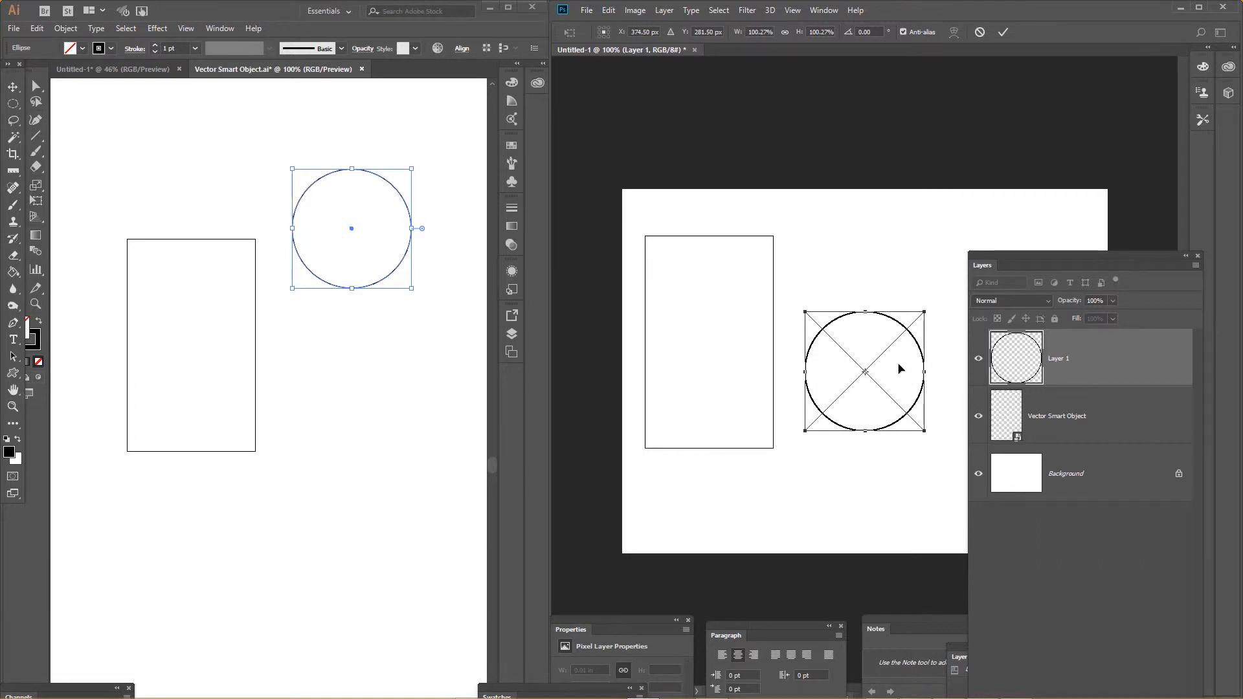
key(Return)
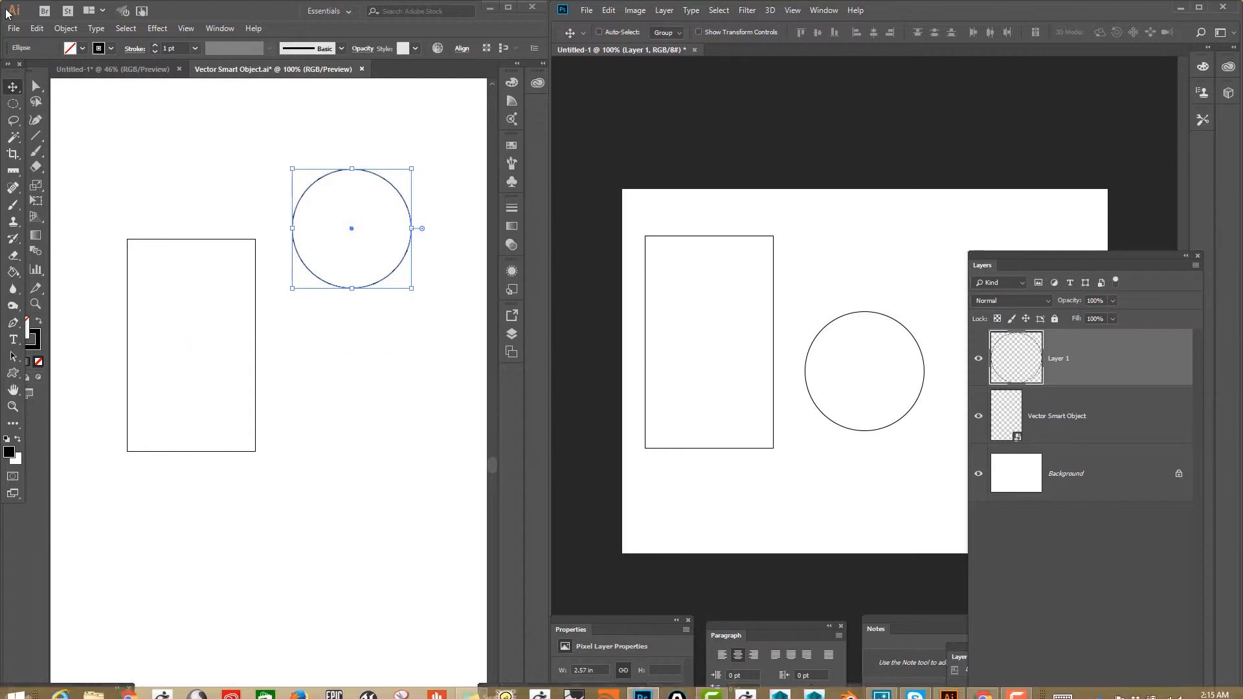
Save the Illustrator document under the new name shapes.ai in Adobe Illustrator format, keeping the default Illustrator CC options.
click(13, 29)
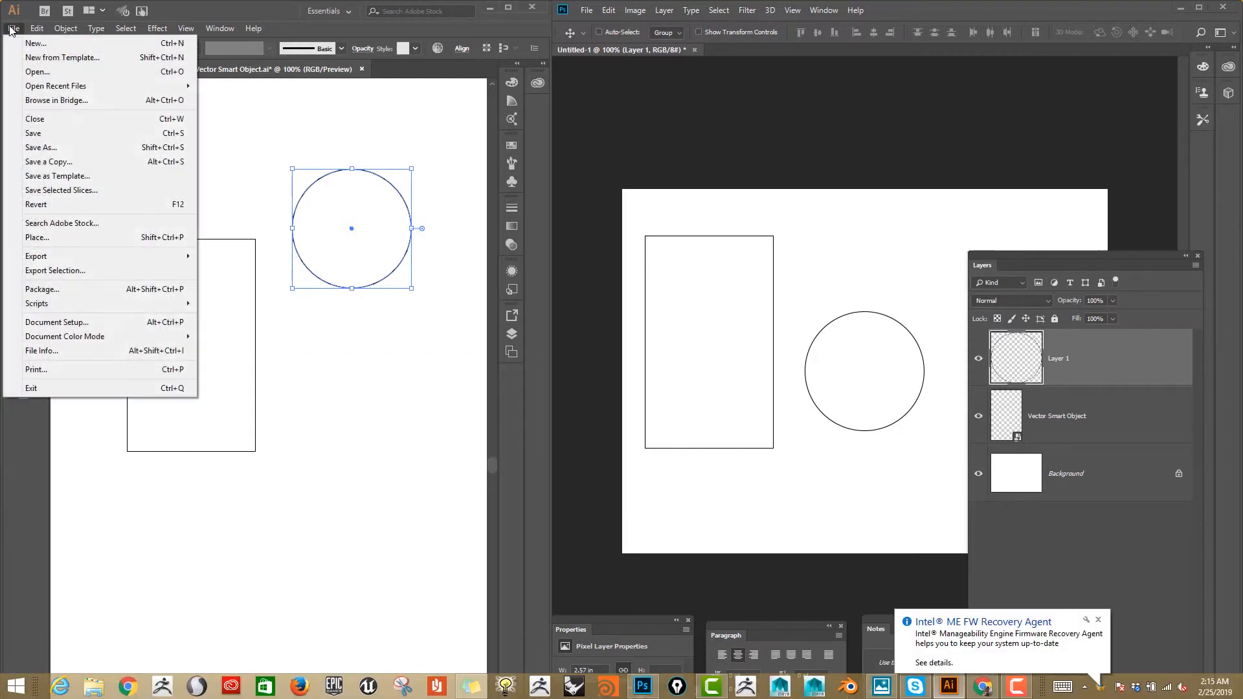
click(41, 147)
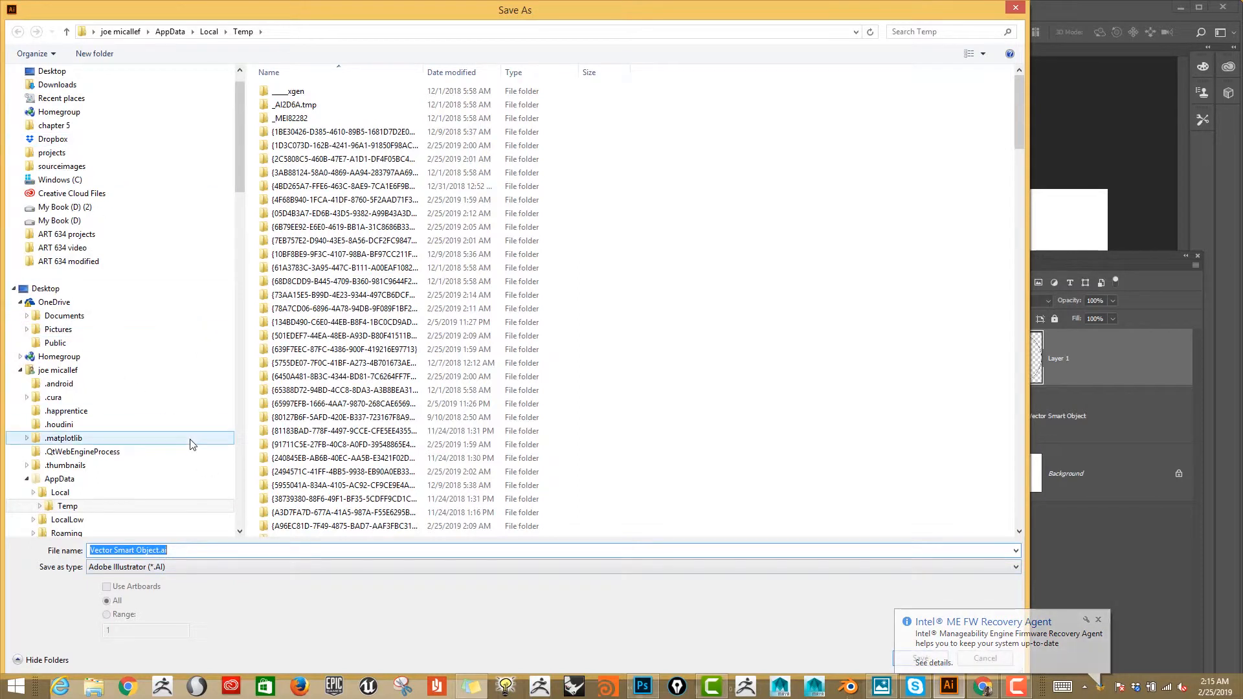
click(163, 550)
drag(163, 550, 90, 550)
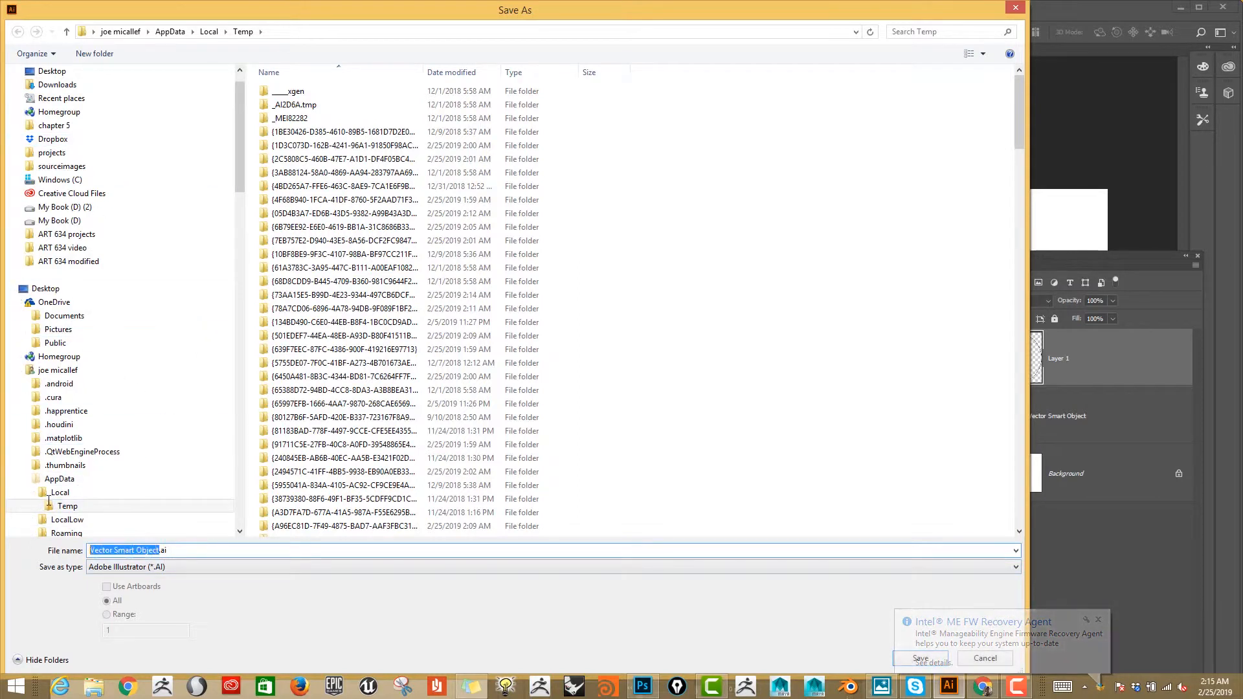
text(shapes)
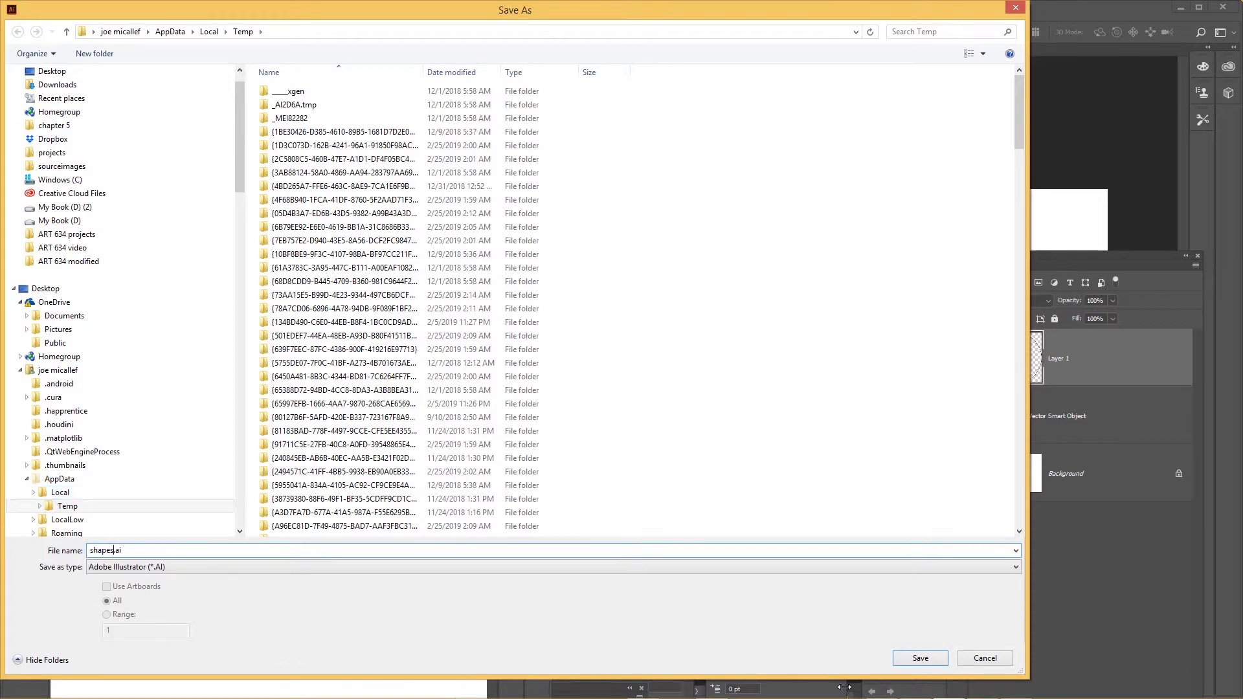
click(922, 658)
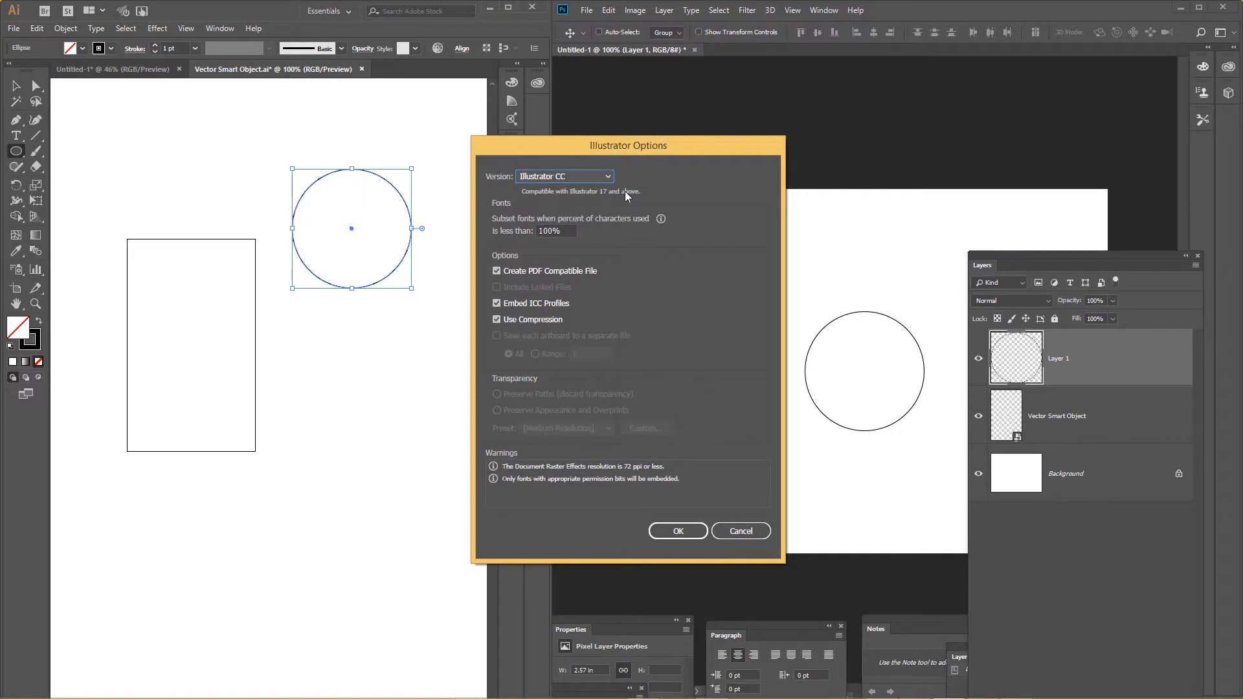
click(675, 530)
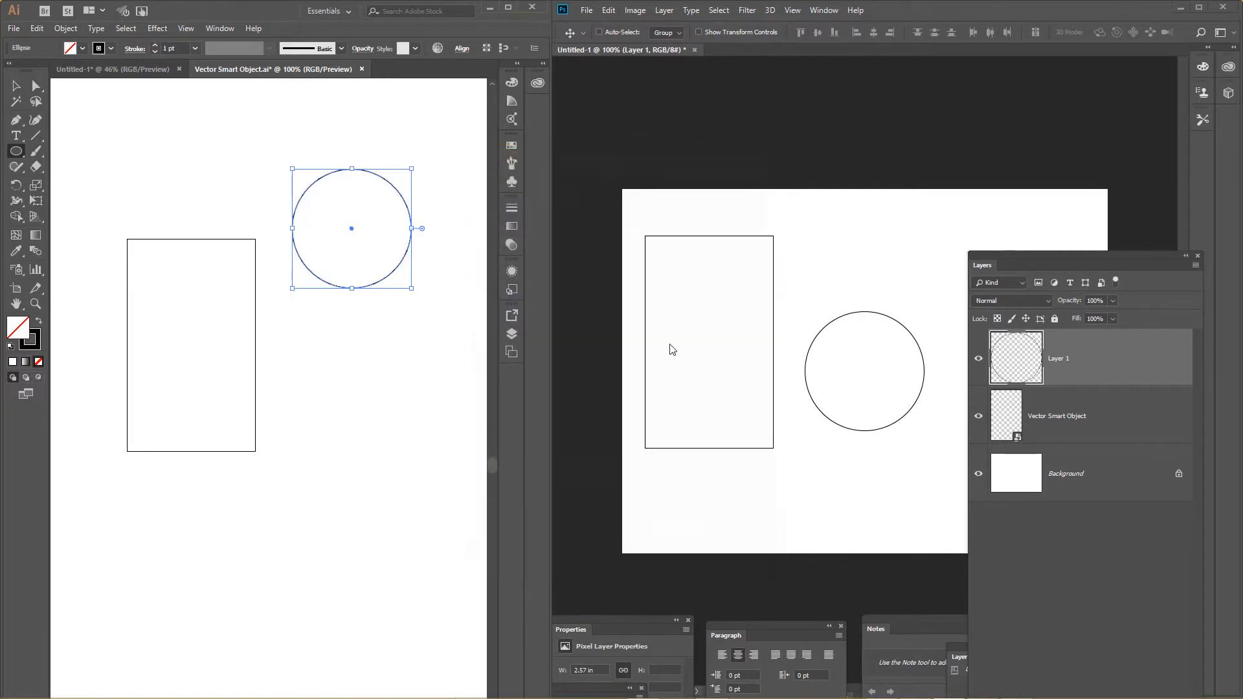
click(588, 10)
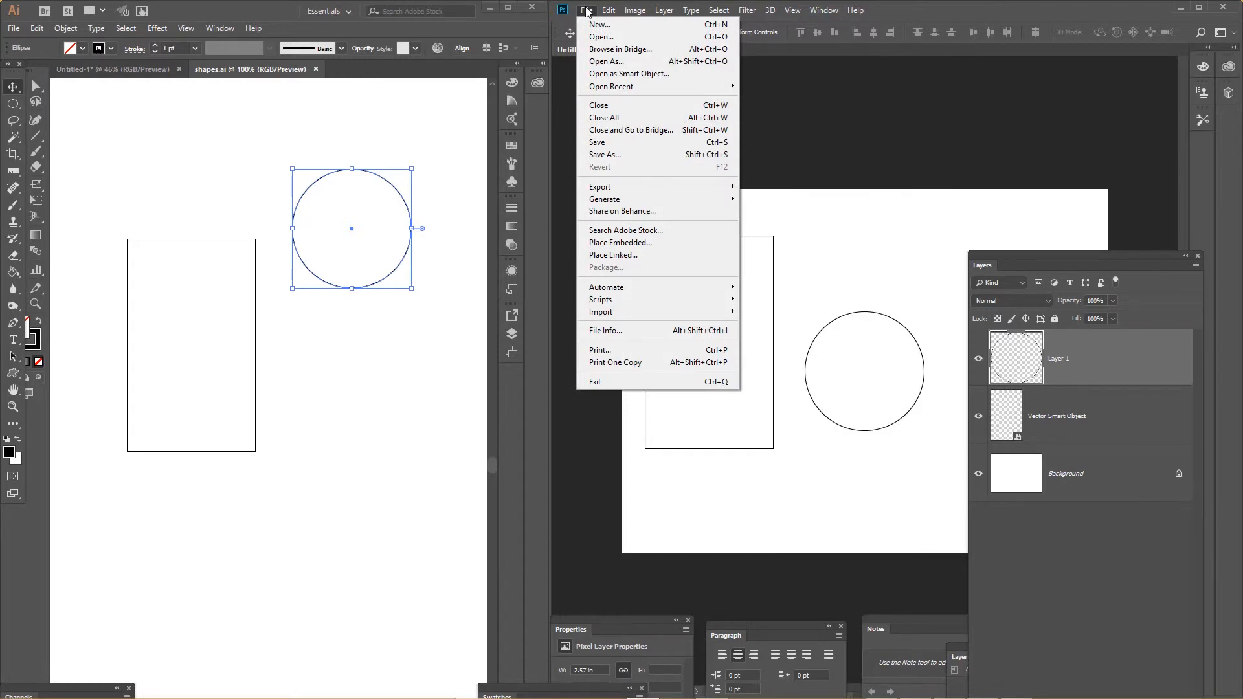
click(795, 73)
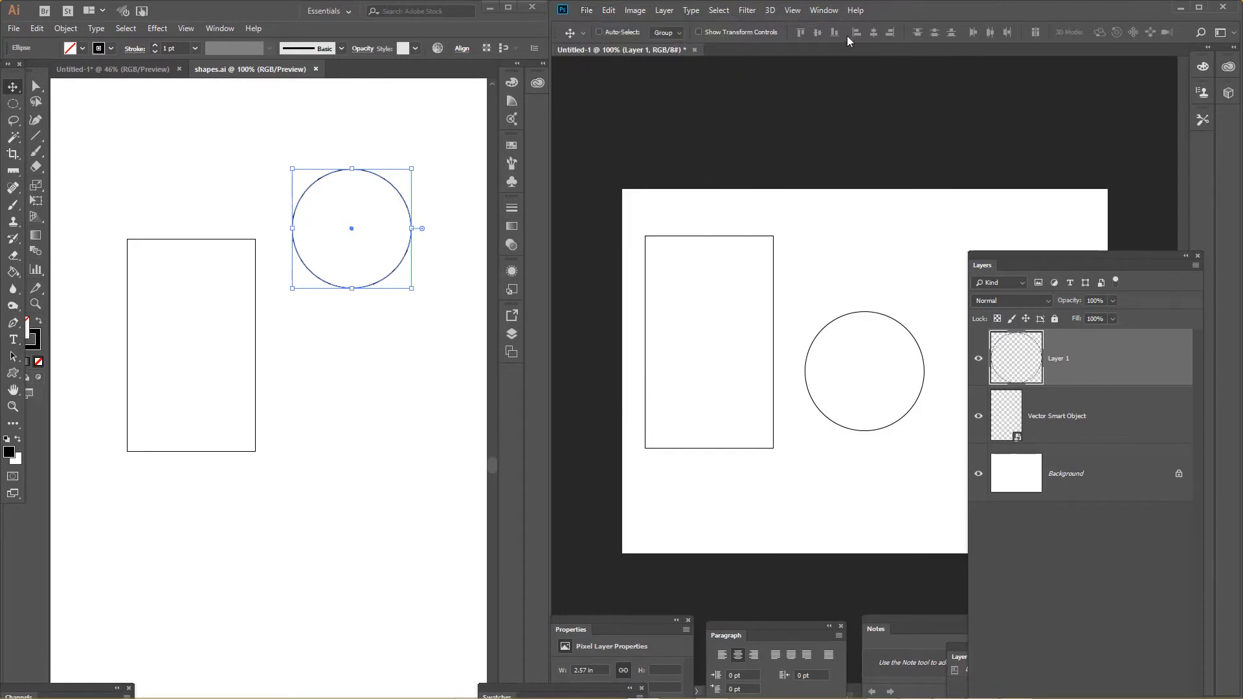
click(588, 12)
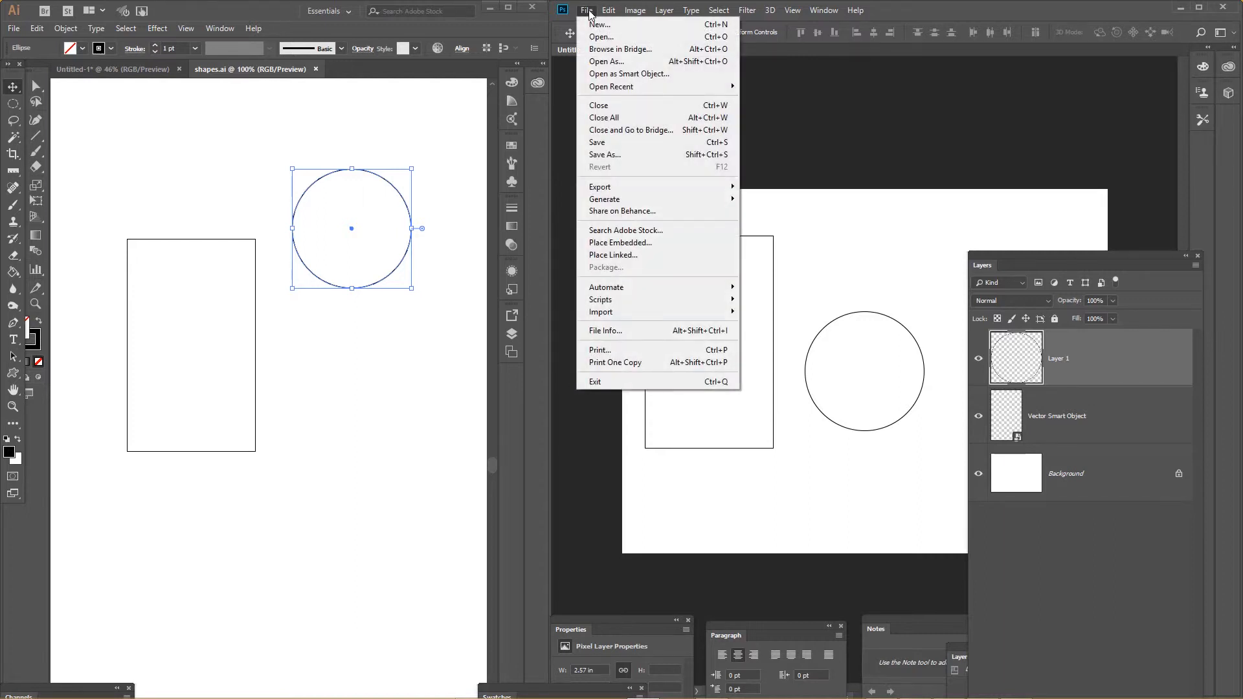
click(642, 247)
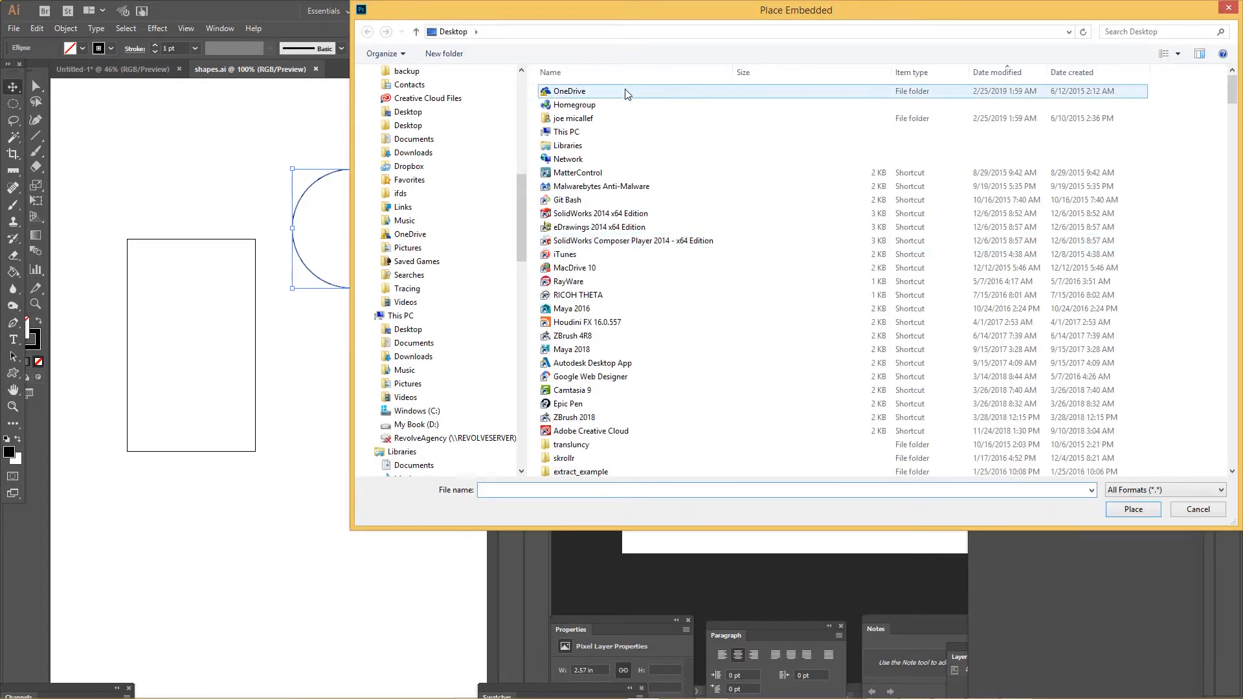
click(409, 125)
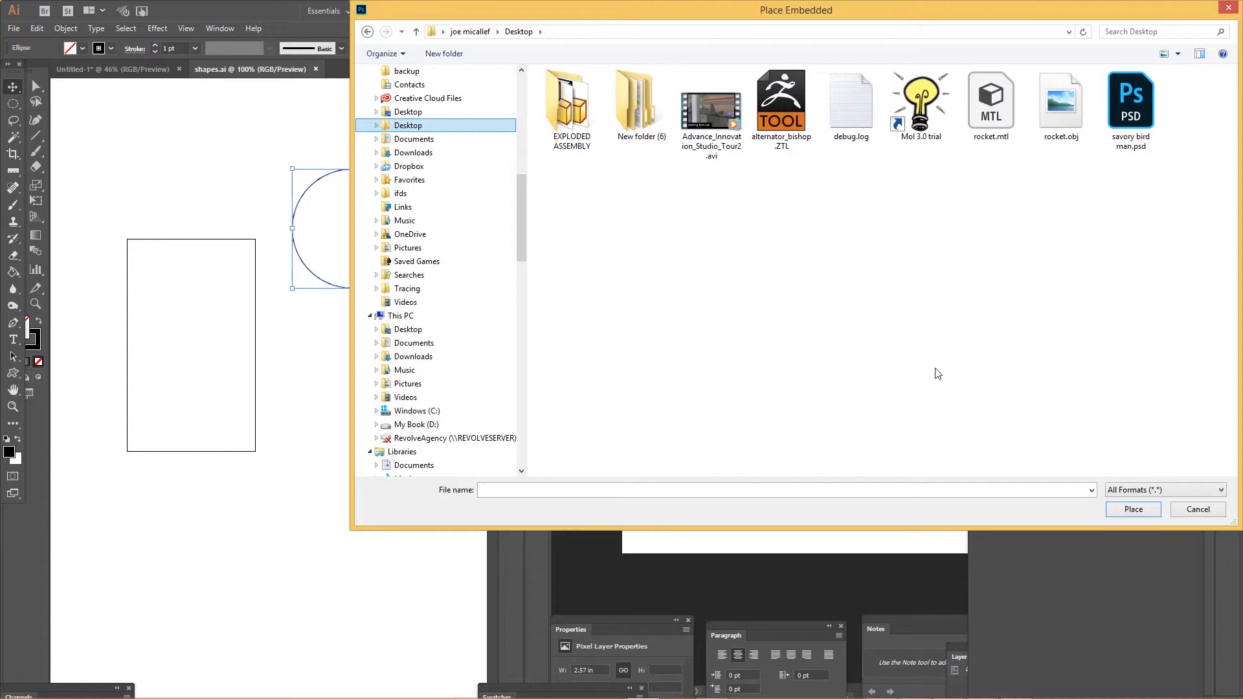
click(430, 141)
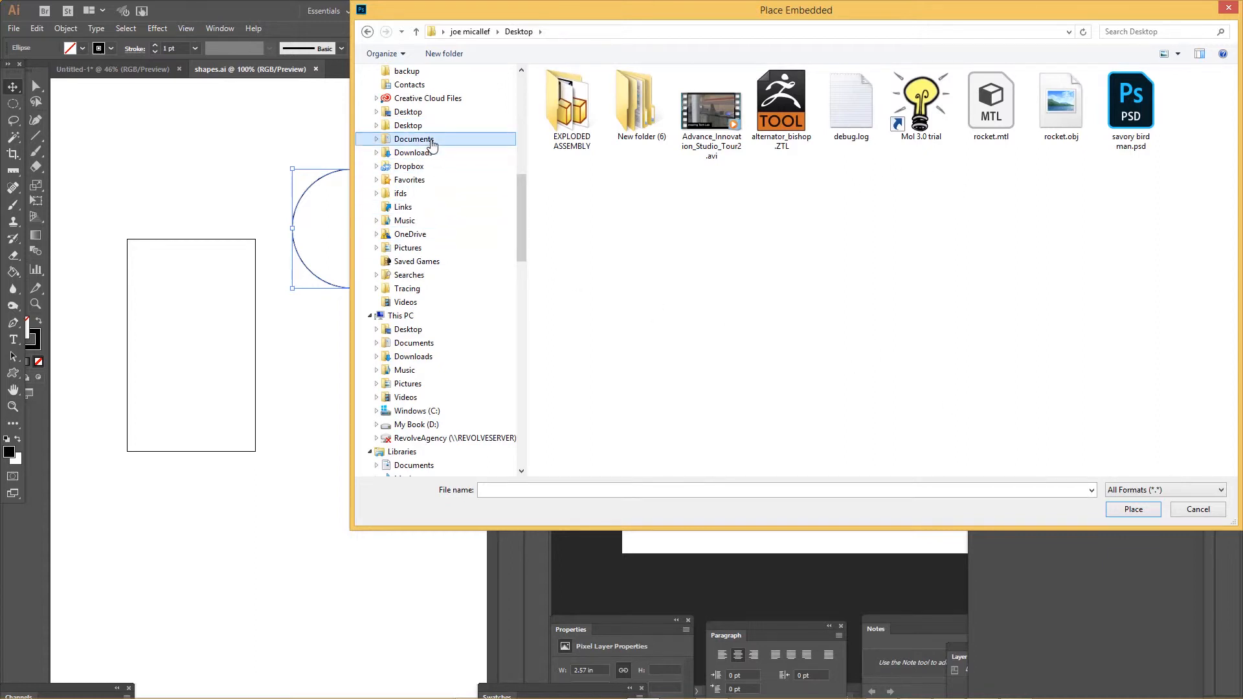
click(728, 73)
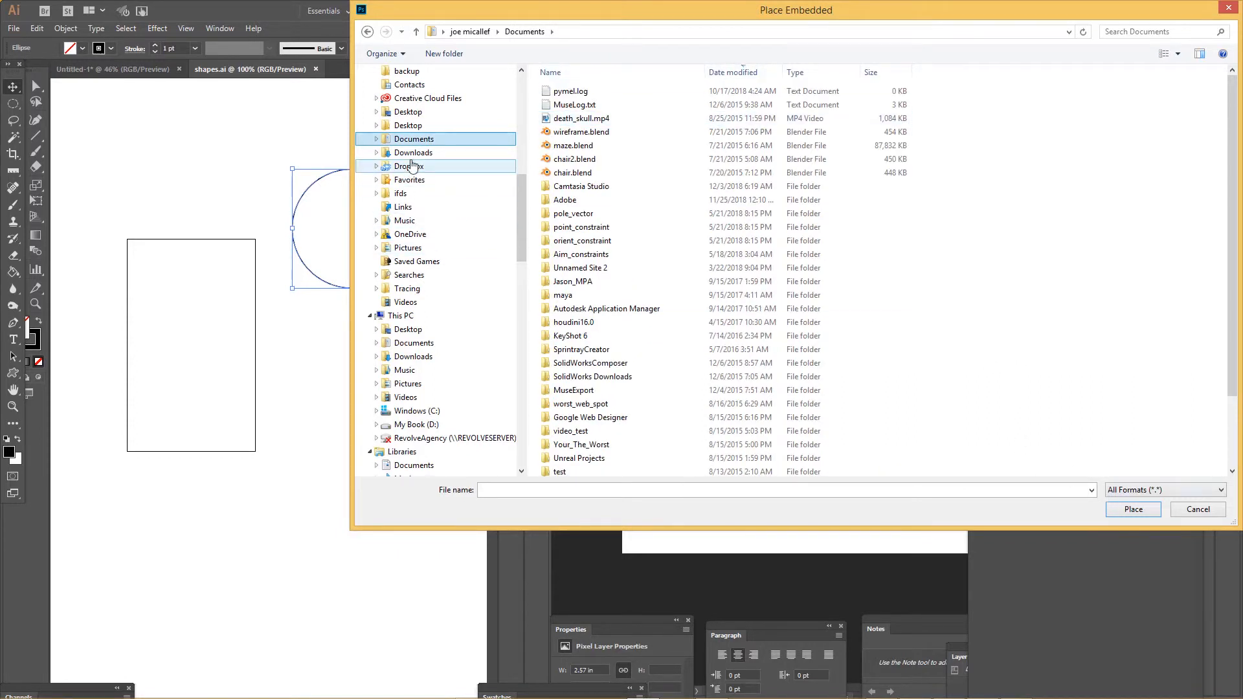
click(414, 127)
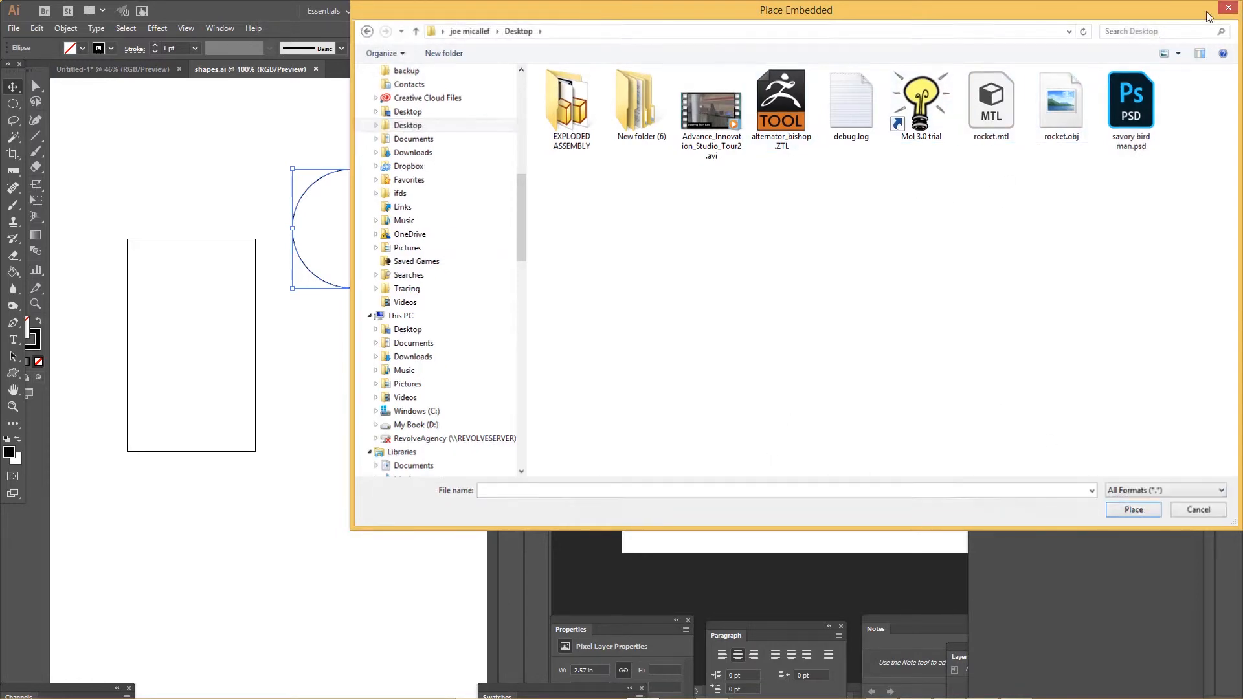
click(1228, 8)
Switch to Illustrator and save the document to the Desktop as shapes.ai in Adobe Illustrator format, keeping the default Illustrator CC options.
click(10, 29)
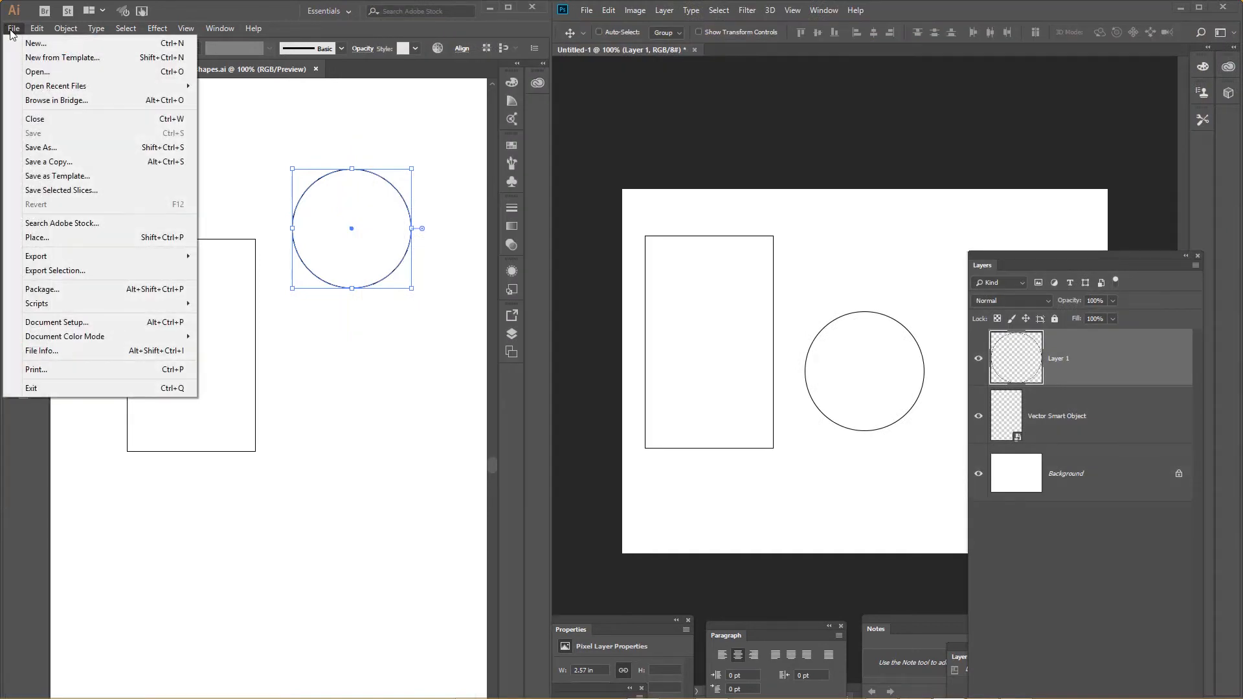
click(54, 150)
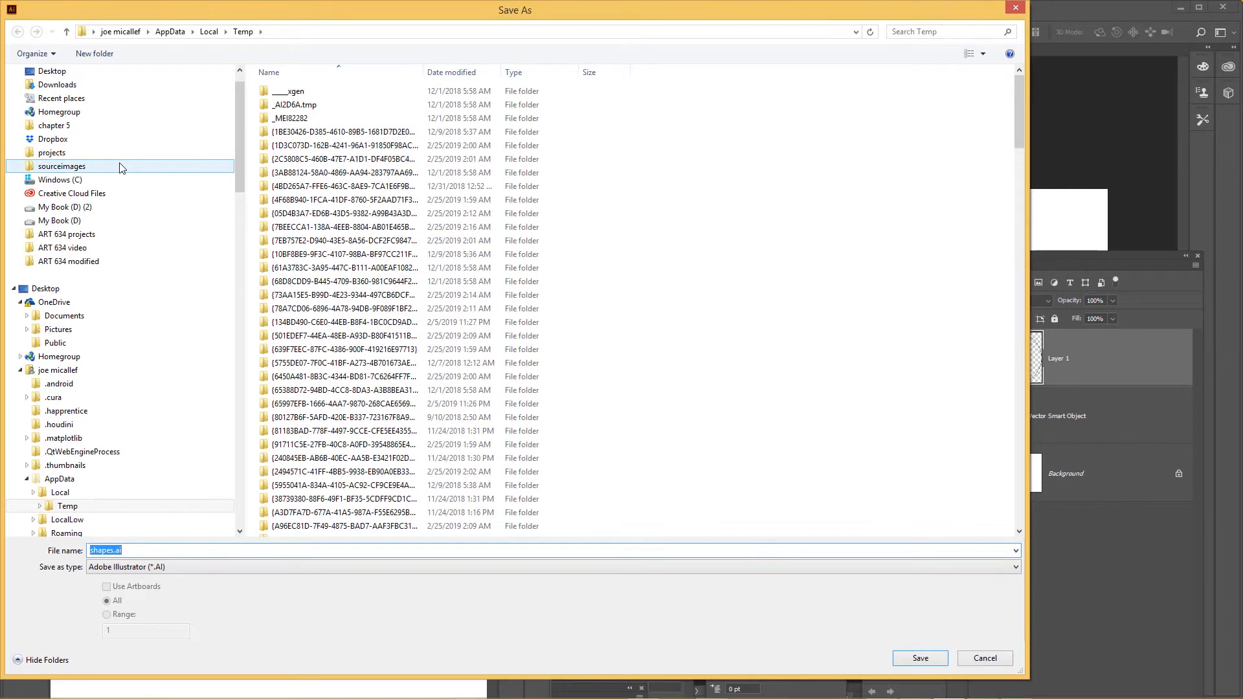
click(60, 74)
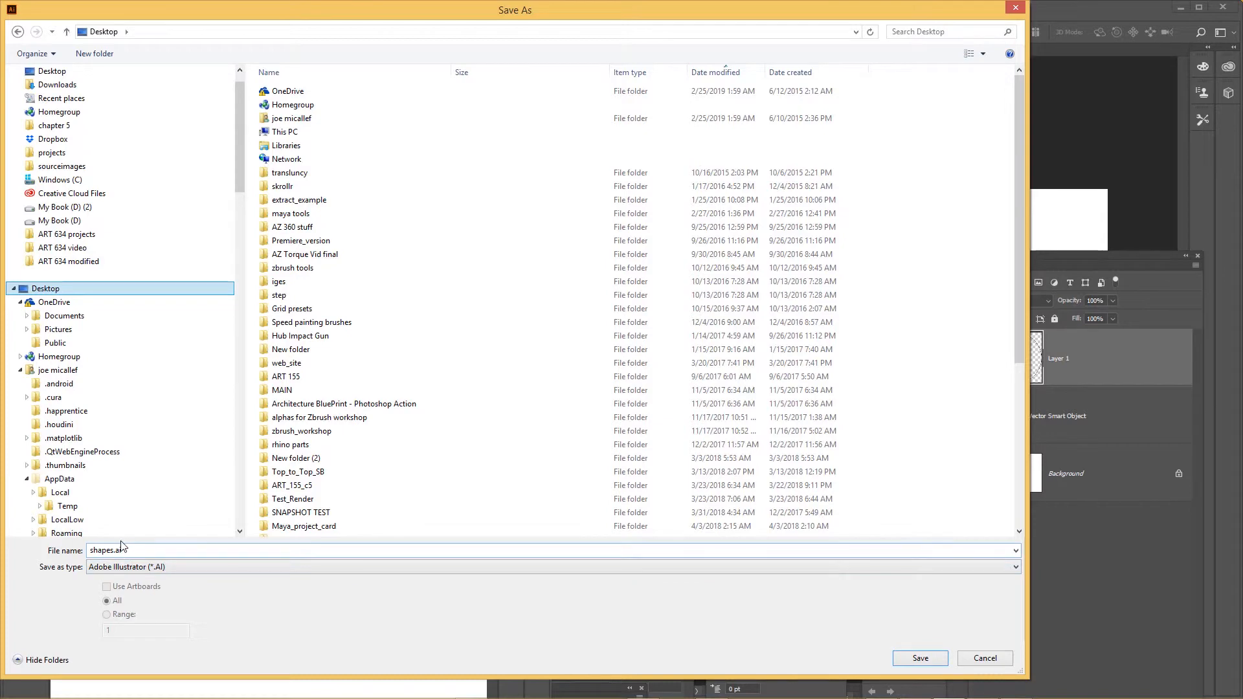
click(923, 659)
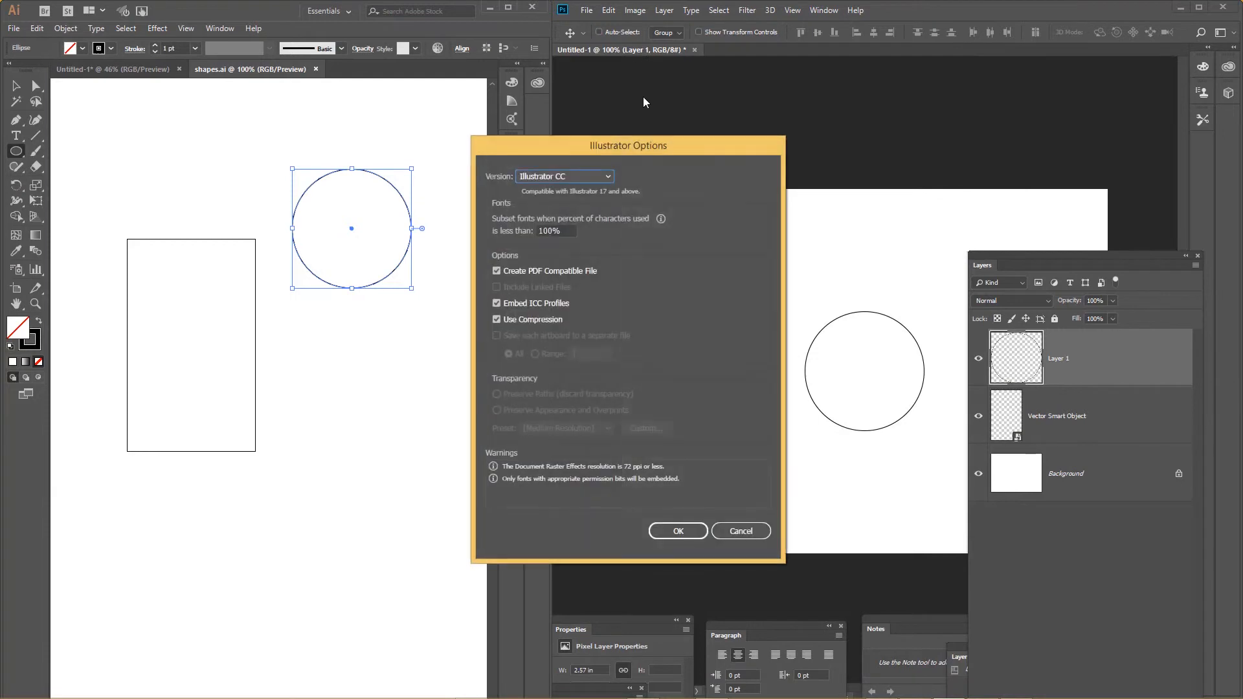
click(696, 529)
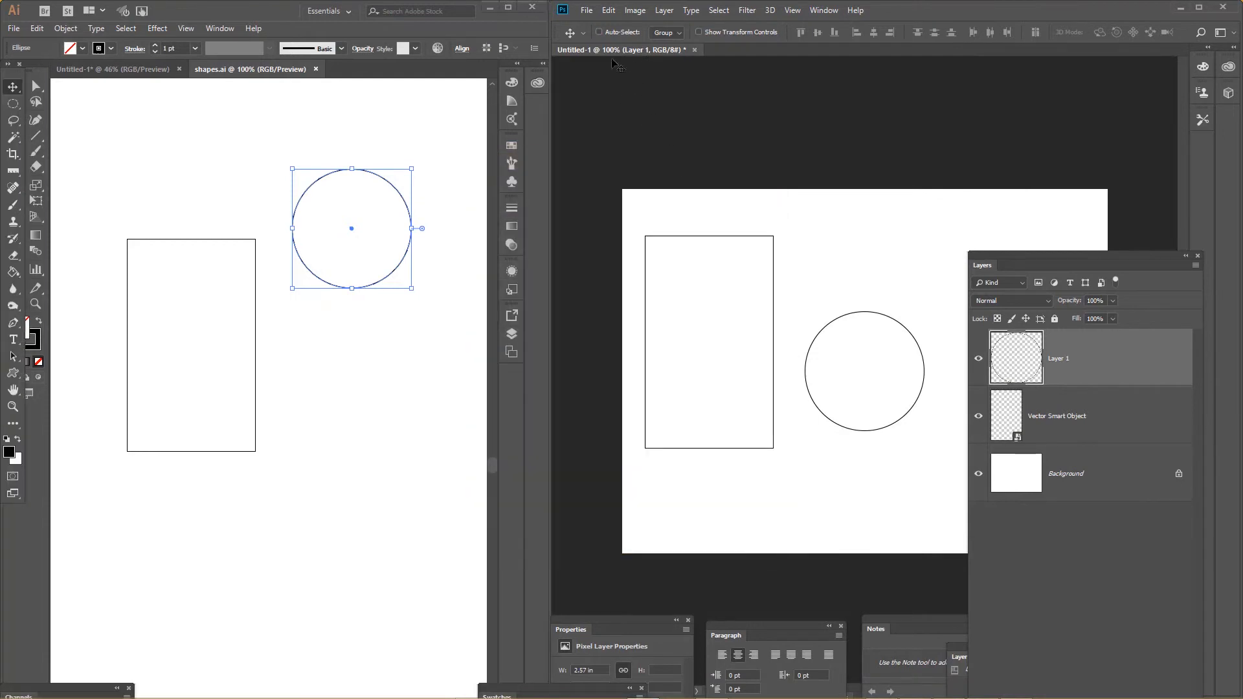
Switch to Photoshop and place shapes.ai from the Desktop as an embedded smart object, cropped to Bounding Box, and commit its placement.
click(586, 10)
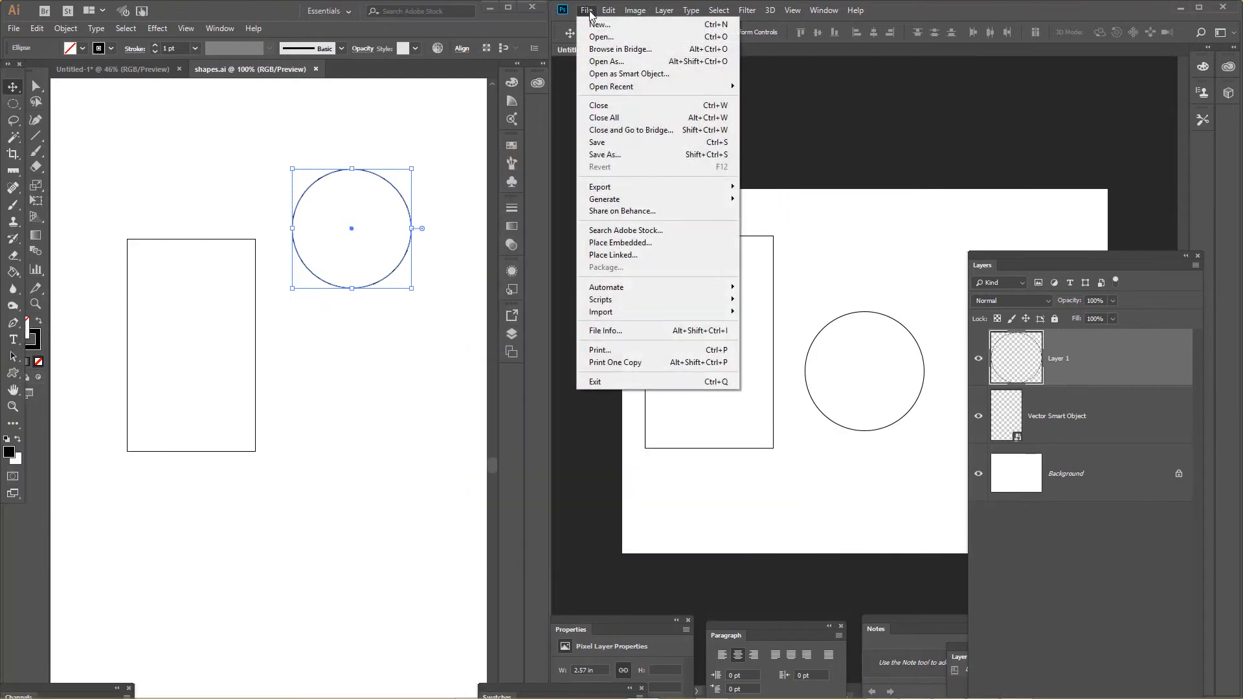
click(631, 243)
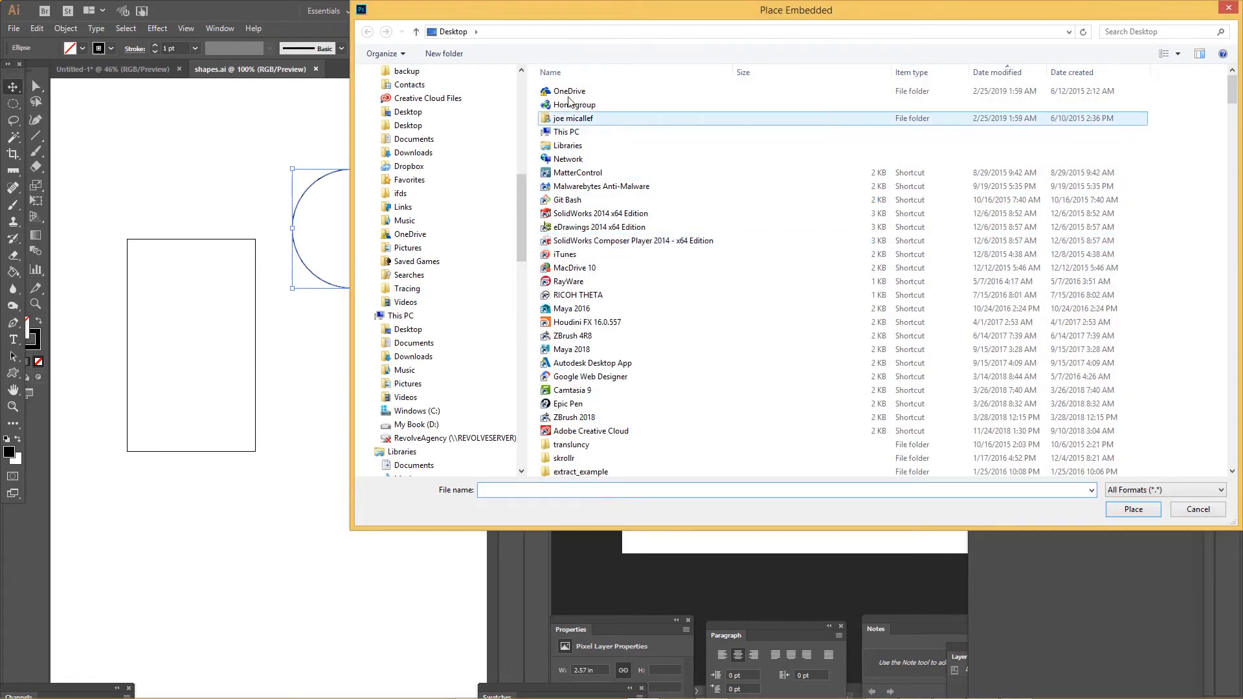
scroll(519, 151, up, 10)
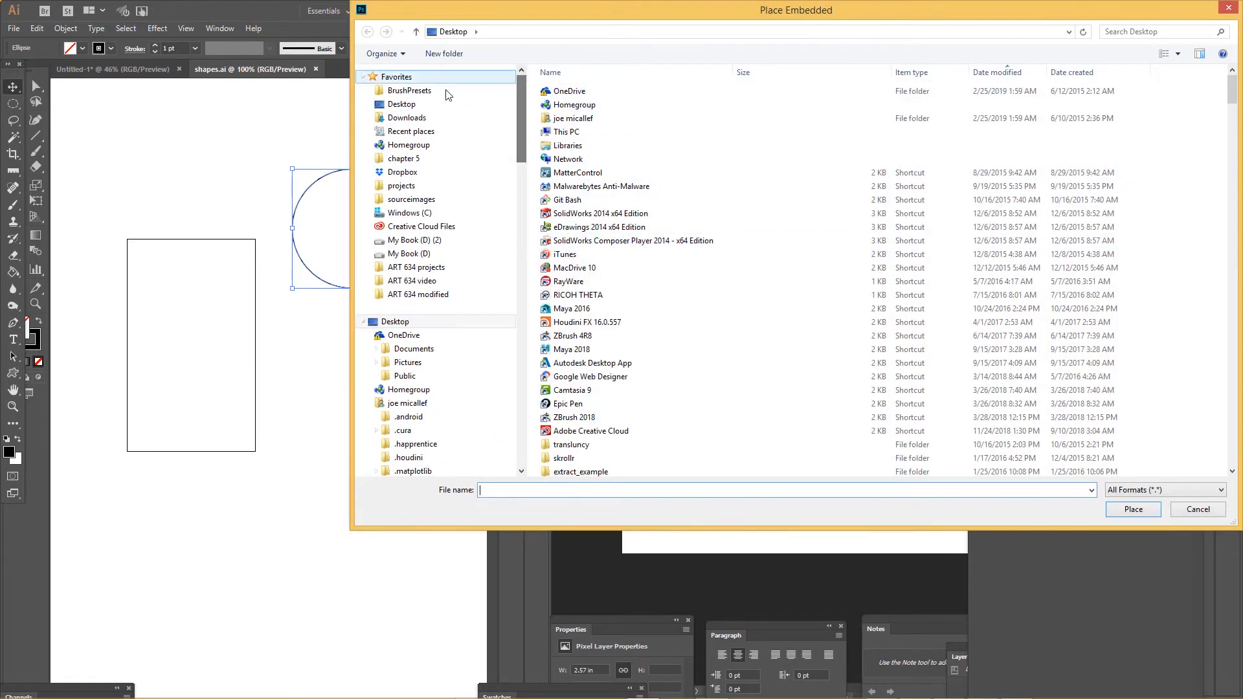
click(416, 108)
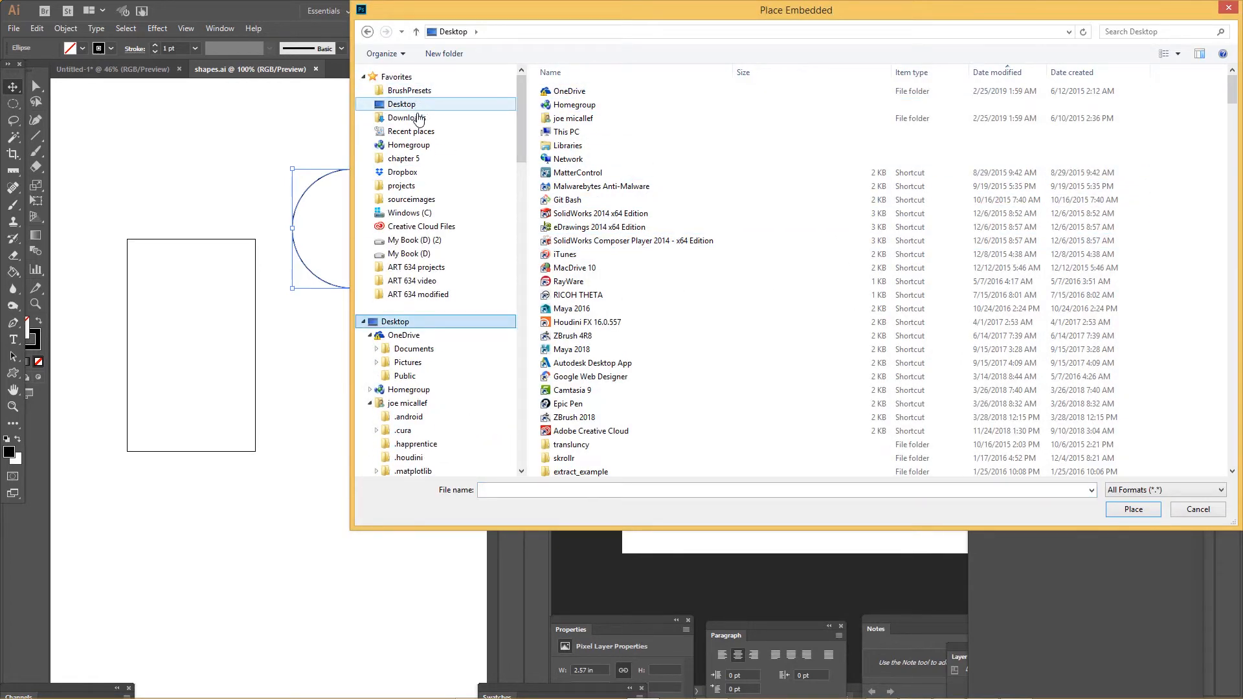
click(997, 72)
click(579, 92)
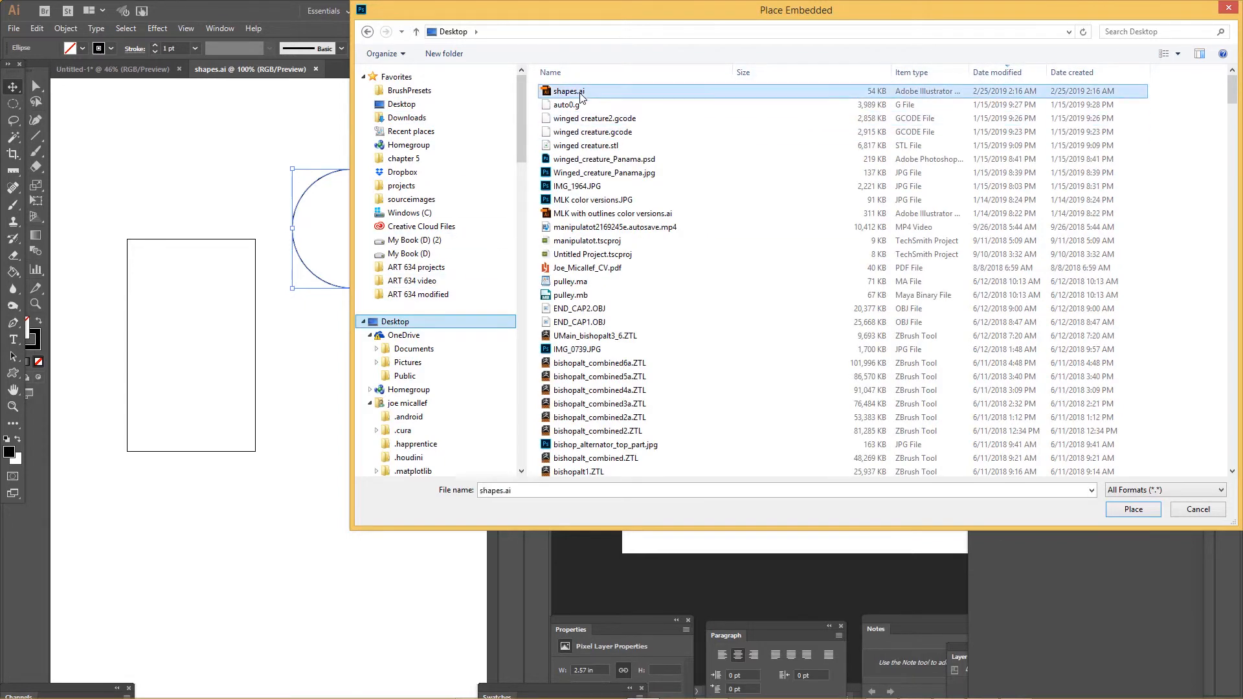
click(1143, 508)
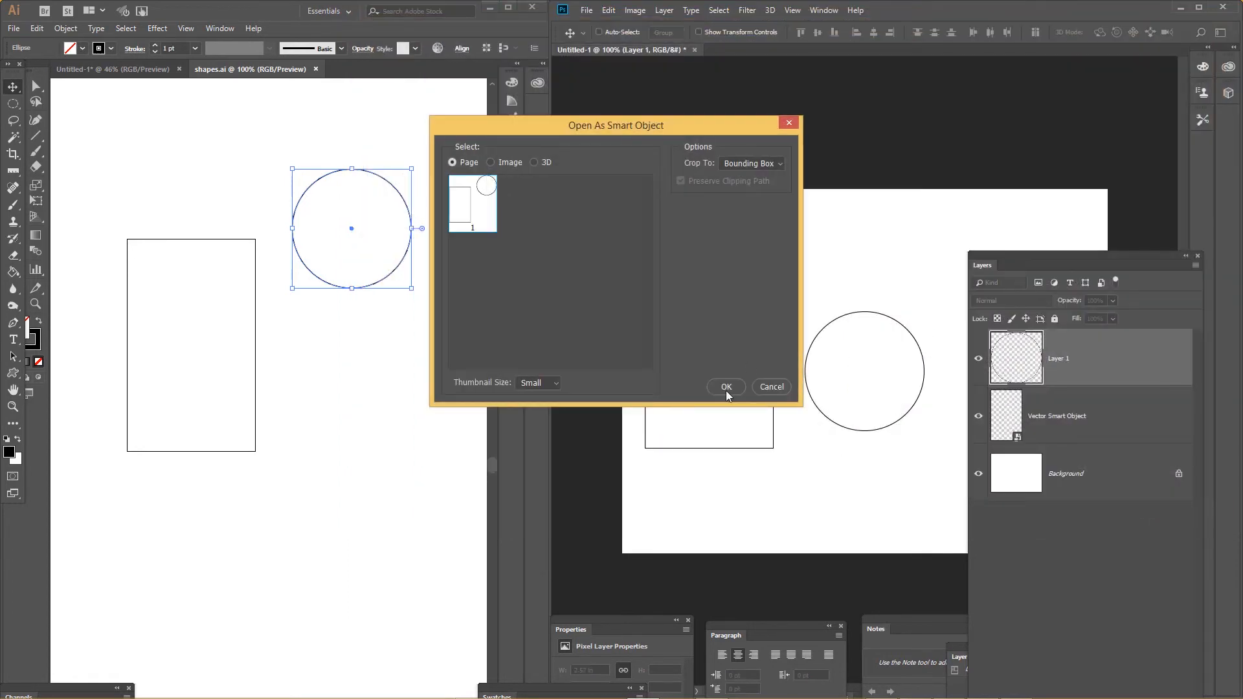
click(725, 387)
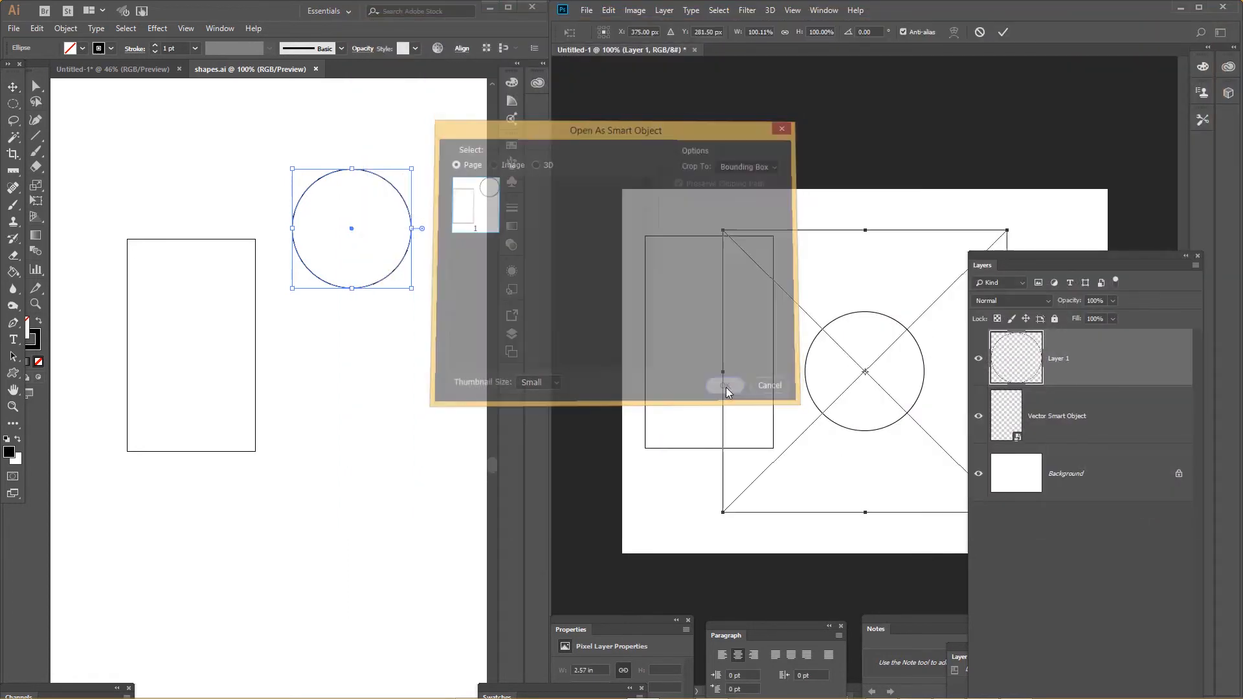
key(Return)
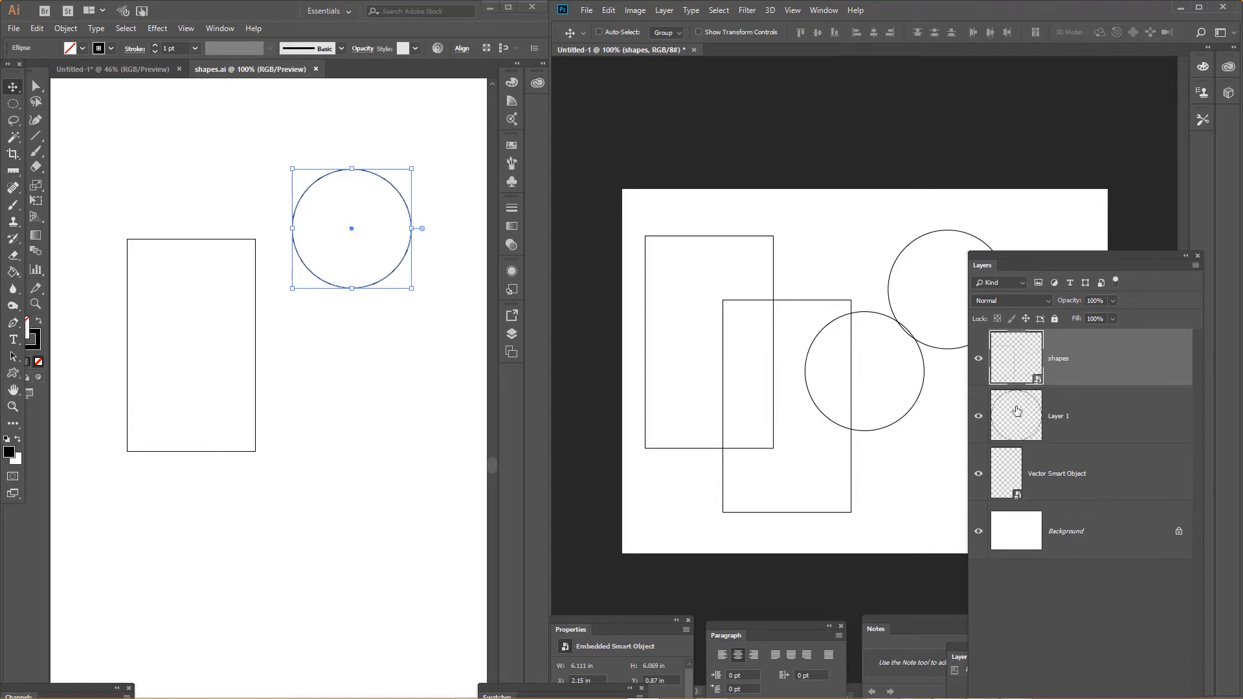
Open the contents of the shapes smart object in Illustrator, discarding outside changes to preserve Illustrator editing capabilities.
double_click(1030, 381)
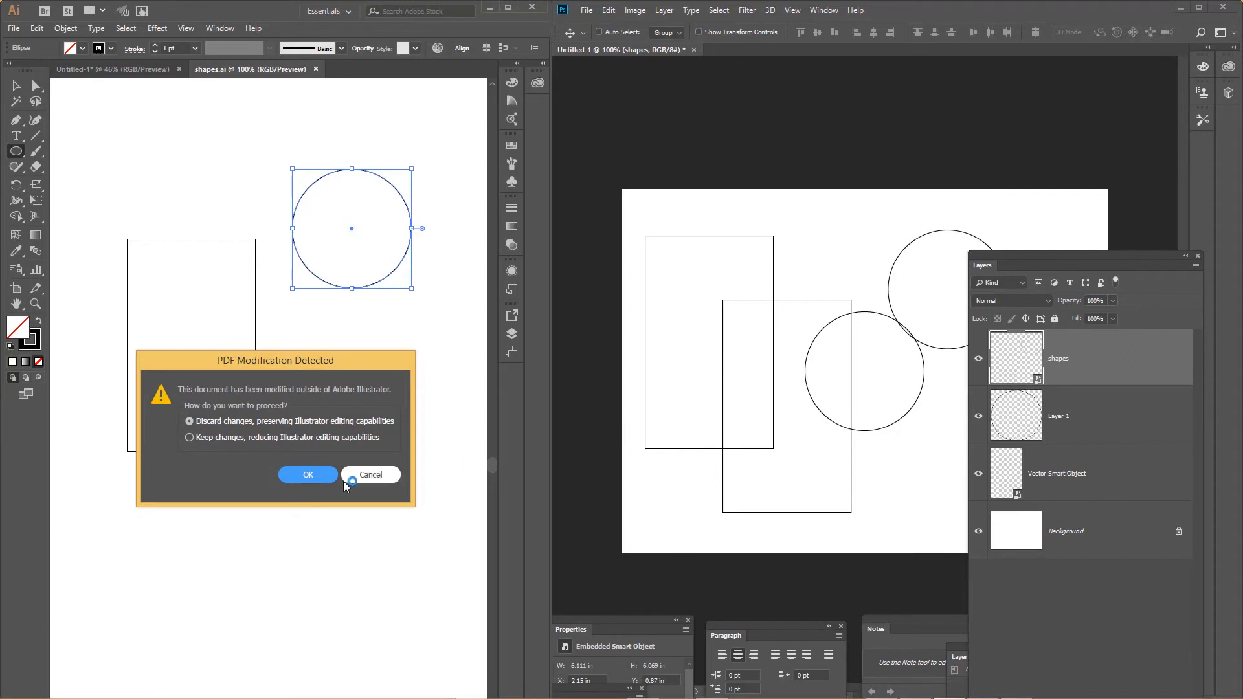
click(297, 475)
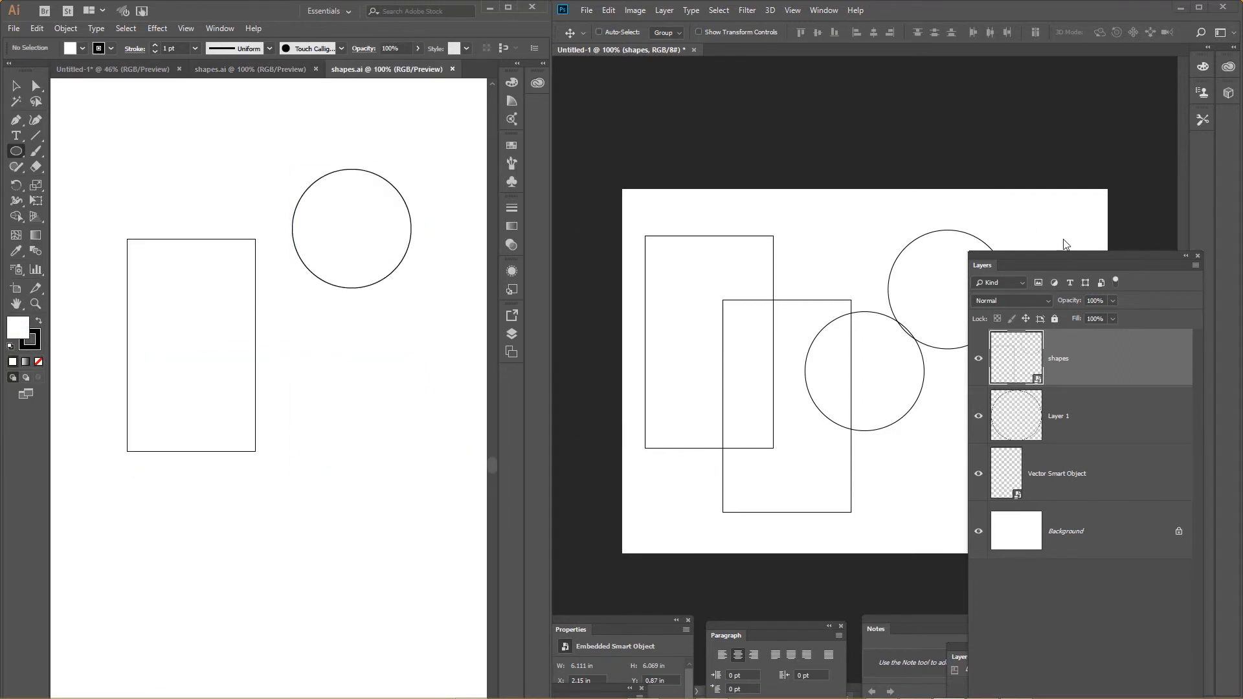
Switch to Photoshop and rasterize the shapes smart object layer.
click(1050, 501)
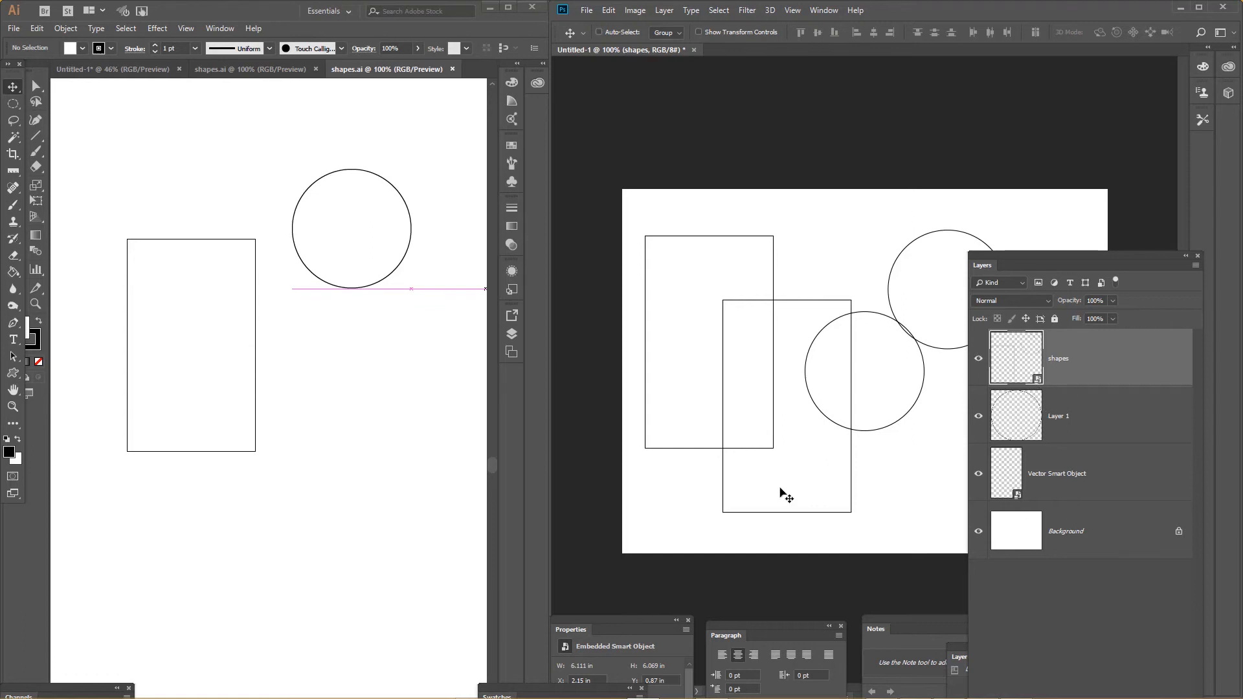
right_click(1066, 363)
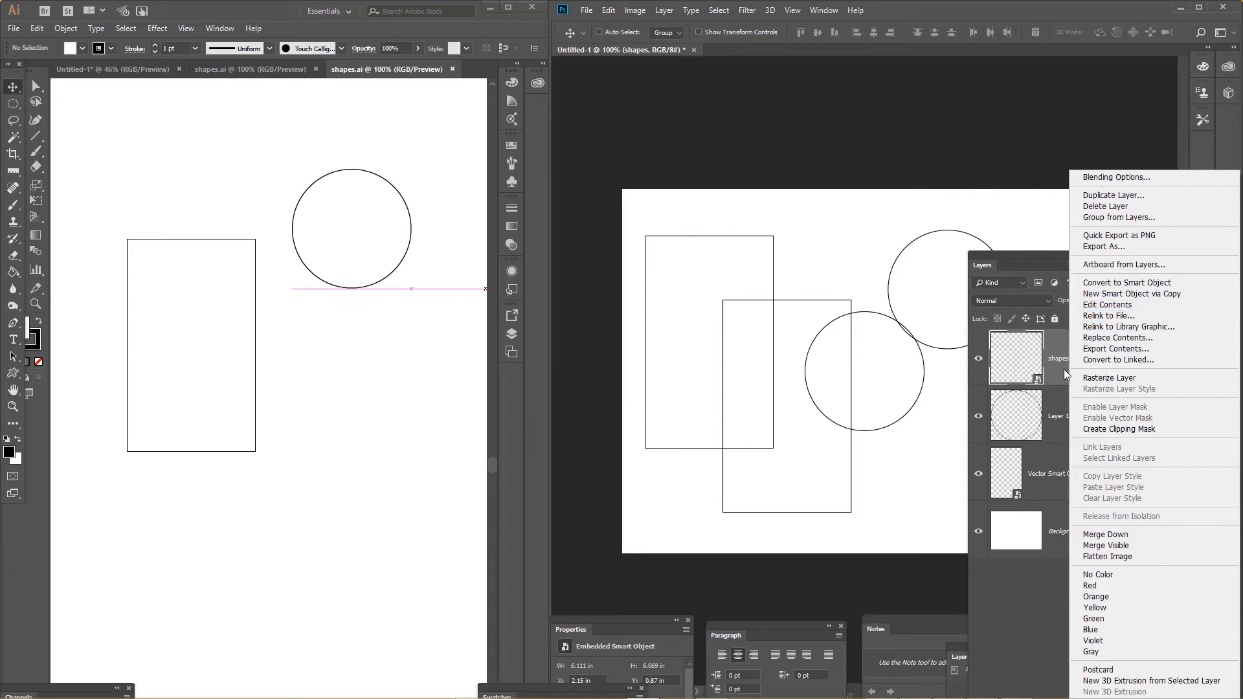
click(1144, 381)
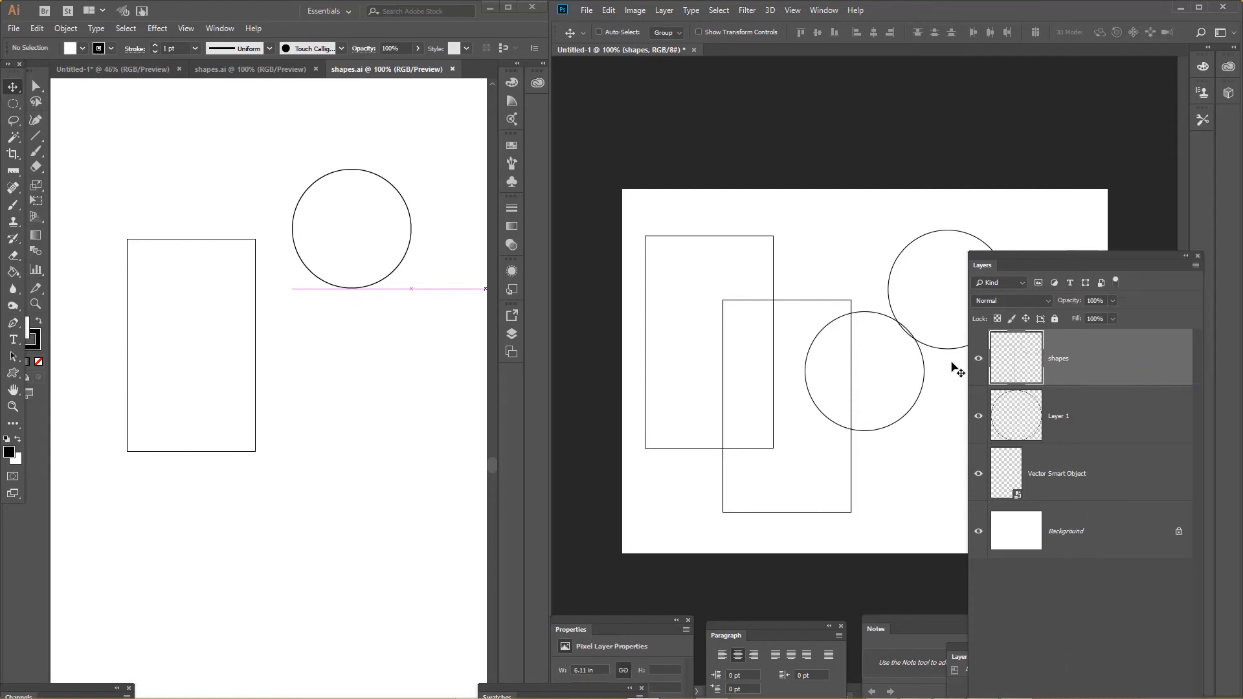